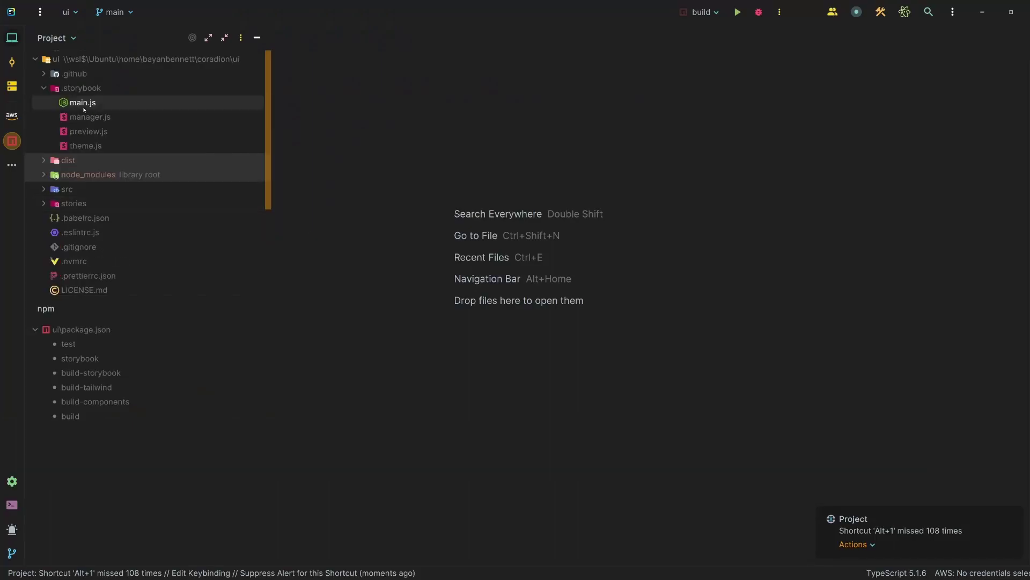
# Open .storybook/main.js from the Project tree in the editor
pyautogui.doubleClick(83, 104)
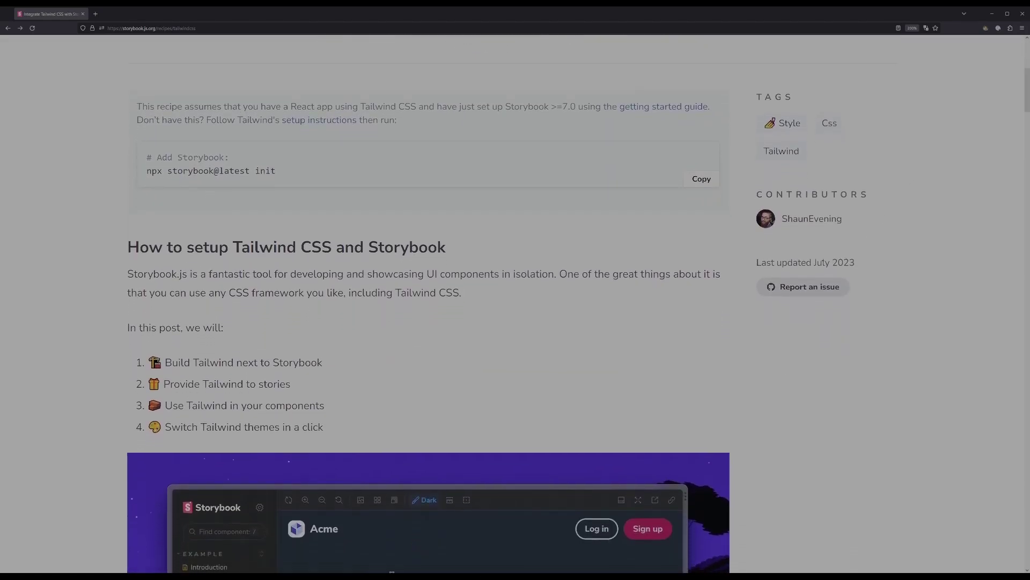
pyautogui.moveTo(812, 262); pyautogui.dragTo(856, 262)
pyautogui.click(868, 263)
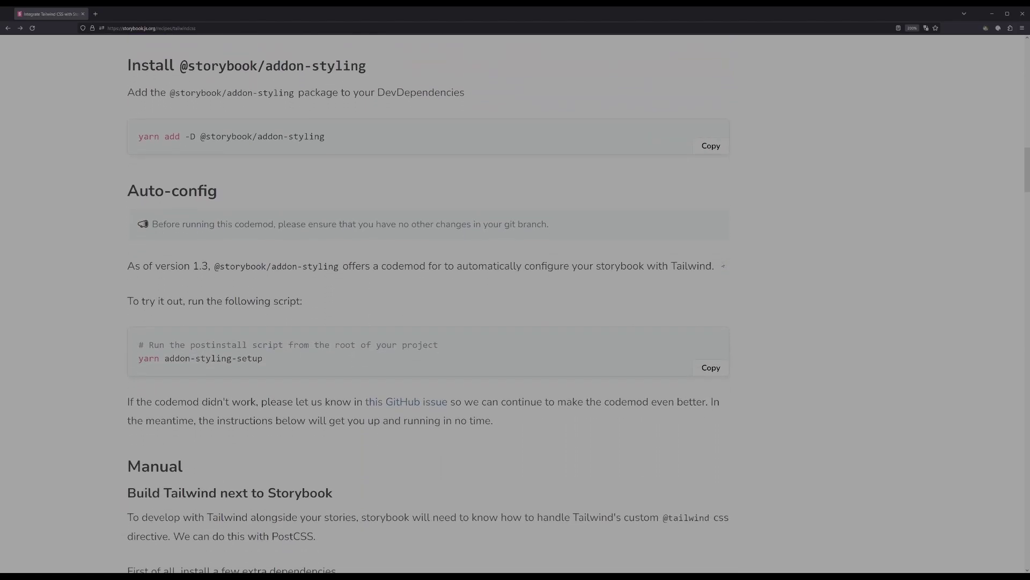
# Review the Storybook config files main.js, manager.js, preview.js and theme.js
pyautogui.click(997, 14)
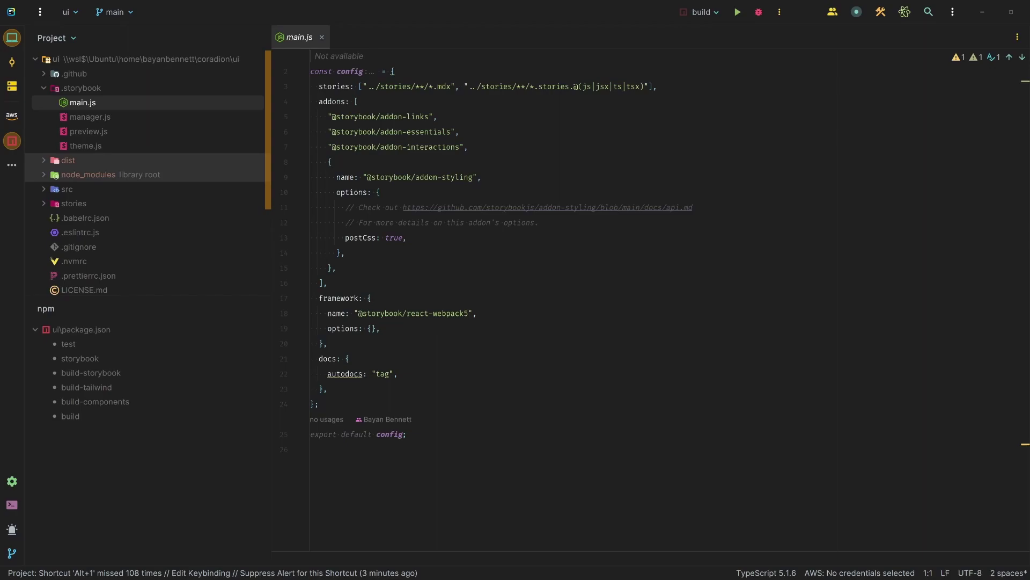
pyautogui.click(483, 177)
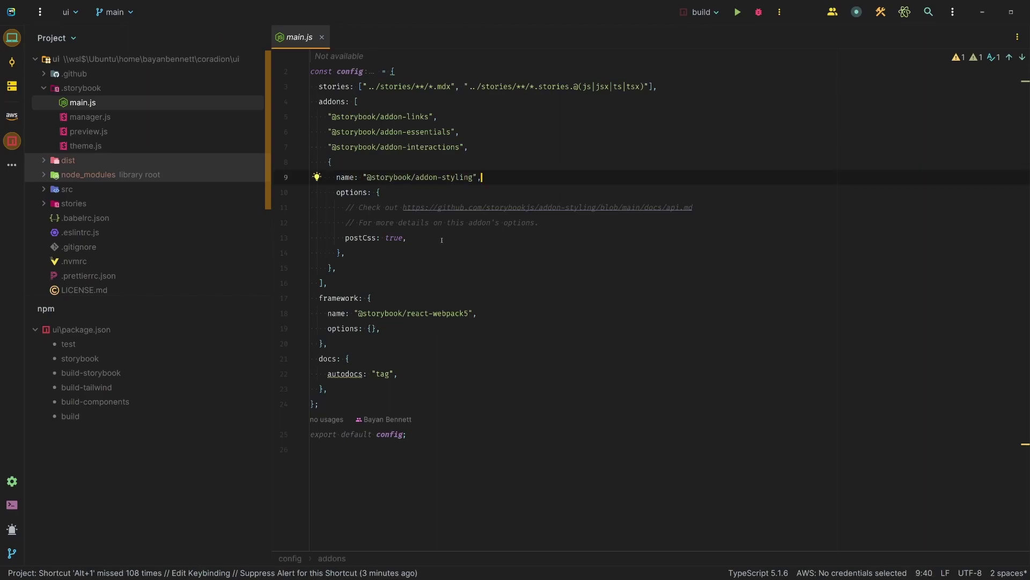
pyautogui.moveTo(442, 239); pyautogui.dragTo(310, 239)
pyautogui.click(89, 117)
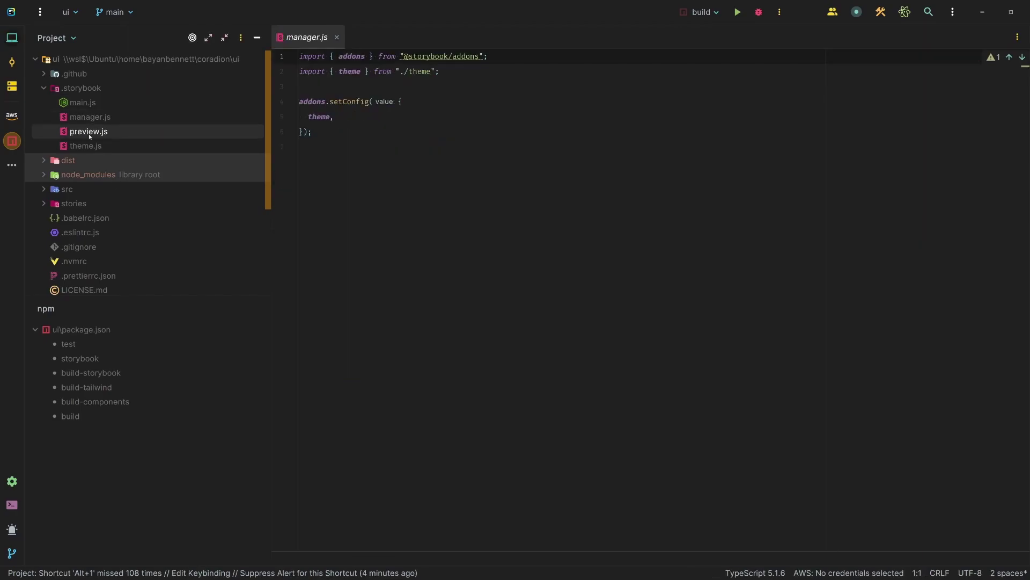
pyautogui.press('Up')
pyautogui.press('Down')
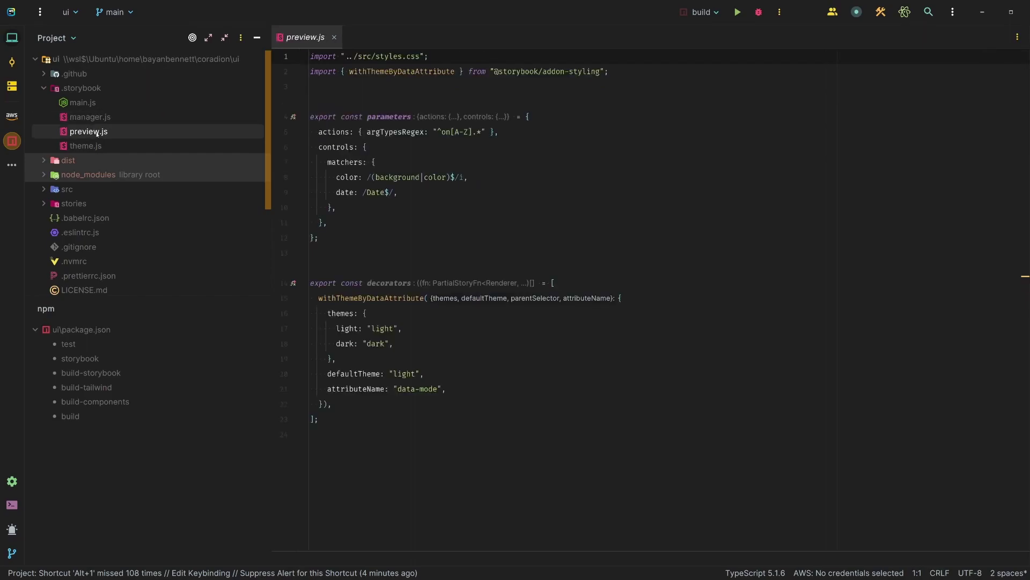
pyautogui.click(101, 147)
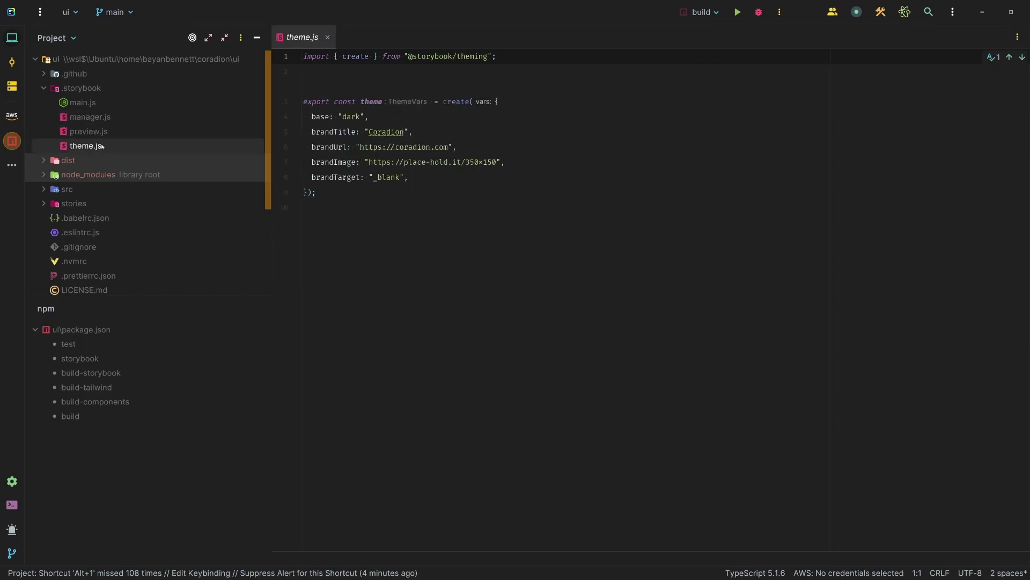
pyautogui.click(88, 131)
pyautogui.click(44, 188)
pyautogui.click(76, 207)
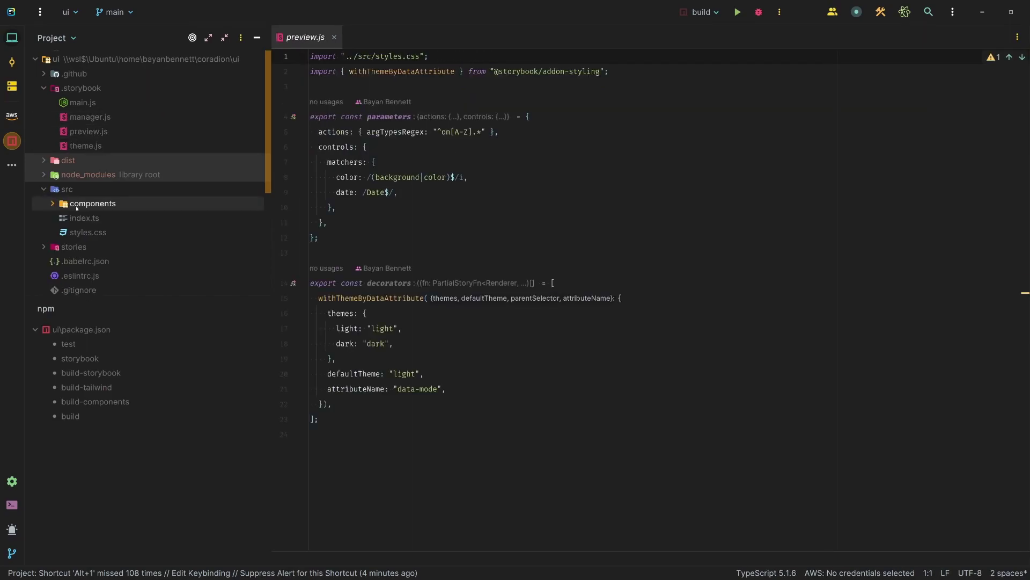
pyautogui.doubleClick(76, 203)
pyautogui.click(95, 218)
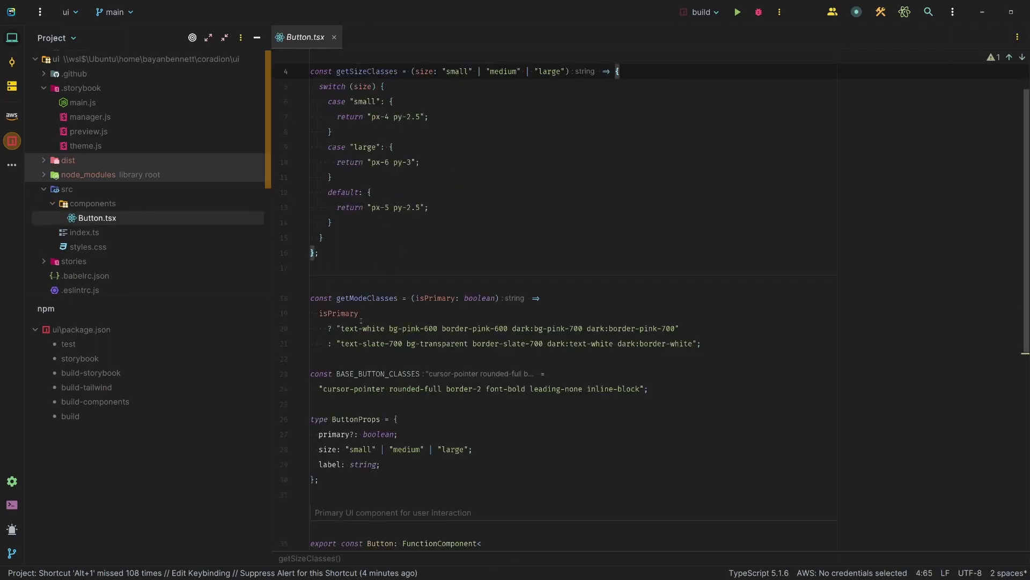
pyautogui.moveTo(341, 328); pyautogui.dragTo(678, 329)
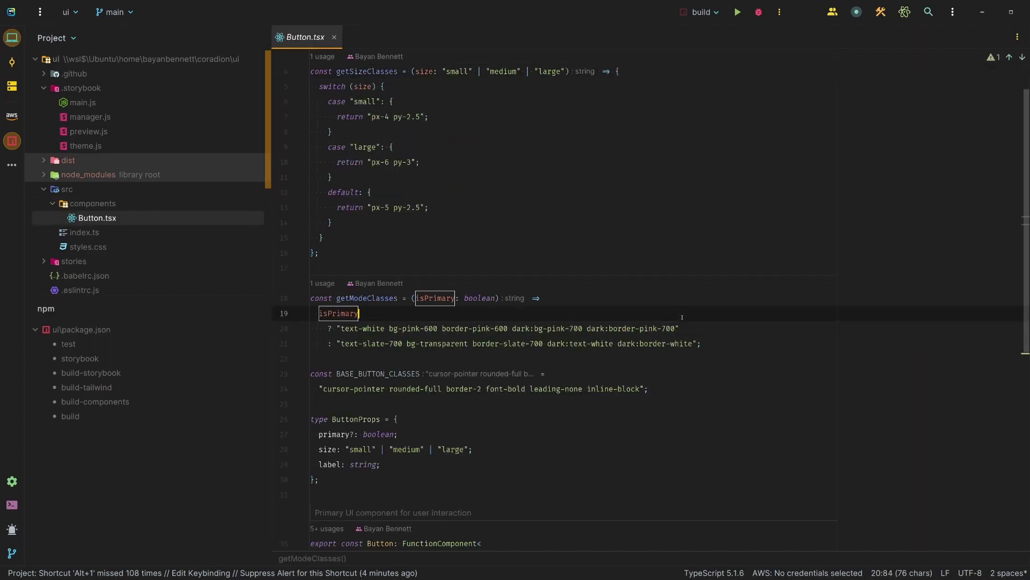
pyautogui.click(88, 246)
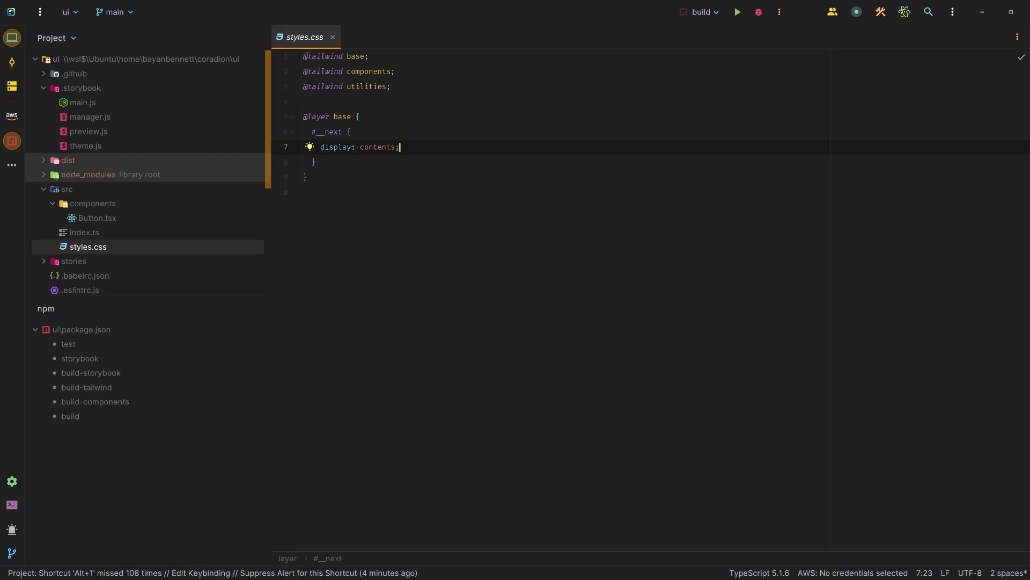
pyautogui.moveTo(305, 56); pyautogui.dragTo(481, 101)
pyautogui.click(480, 101)
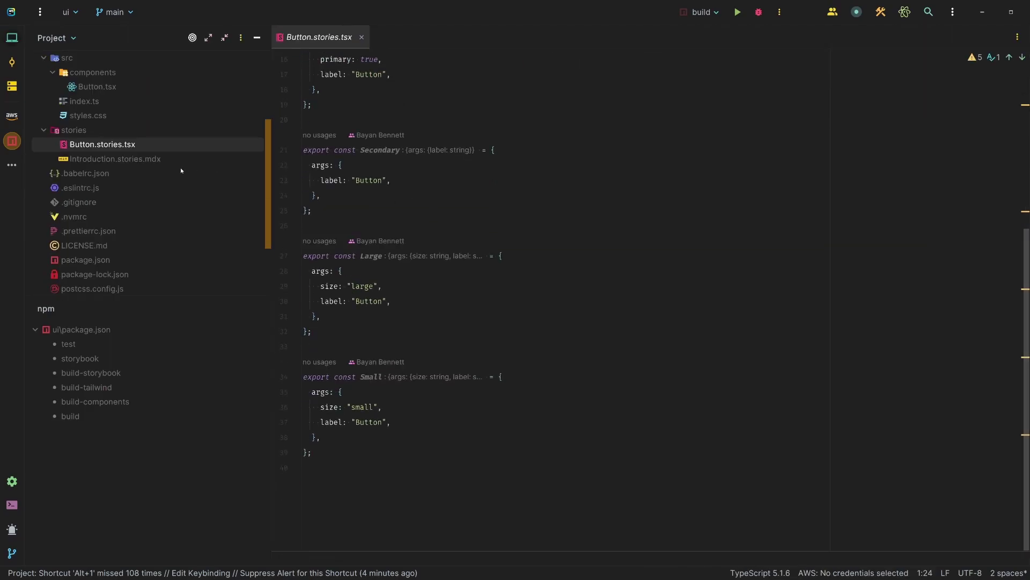
pyautogui.click(171, 162)
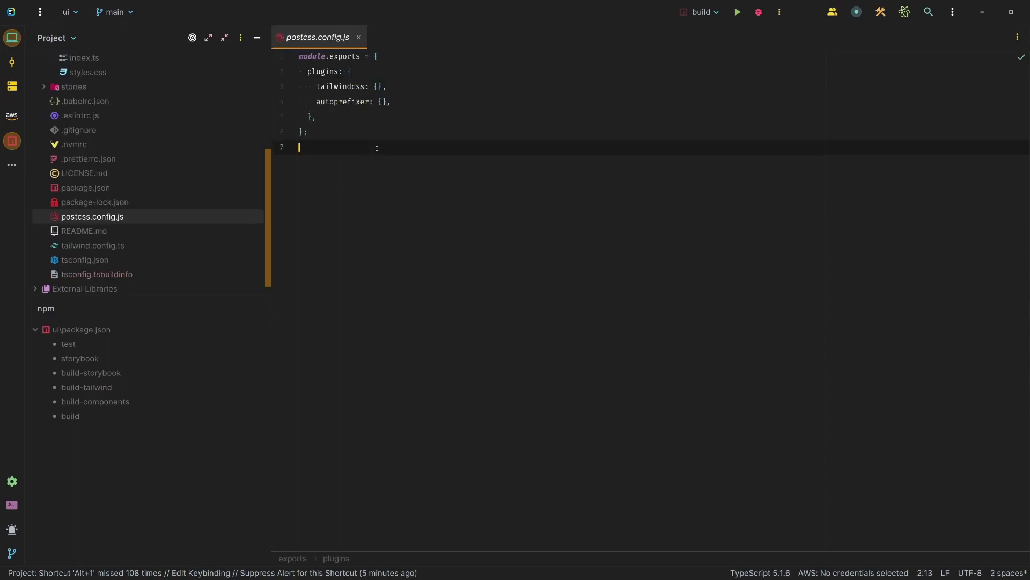
# Look over the PostCSS config, then open tailwind.config.ts at its theme block
pyautogui.hotkey('ctrl', 'a')
pyautogui.click(473, 177)
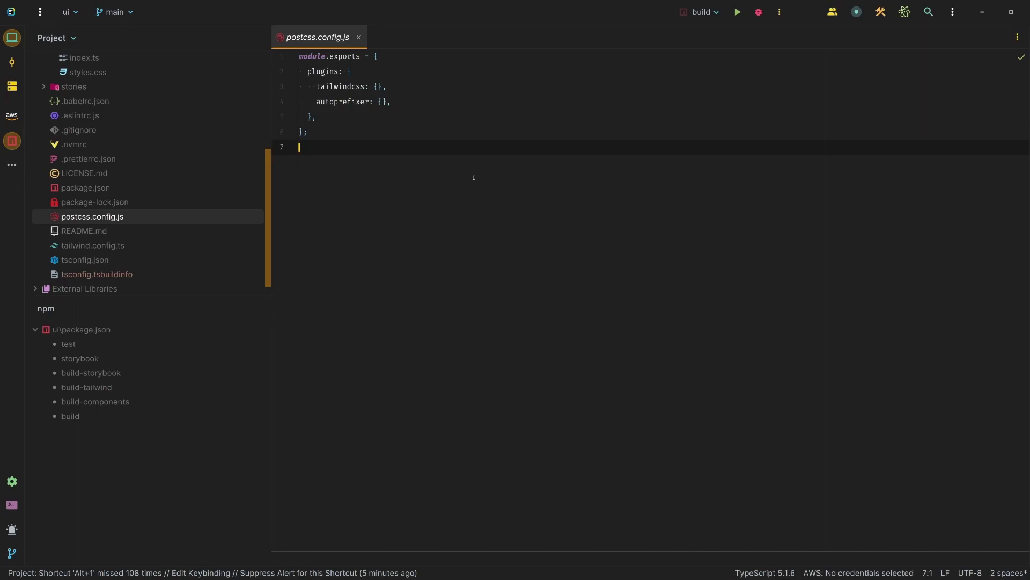
pyautogui.doubleClick(89, 246)
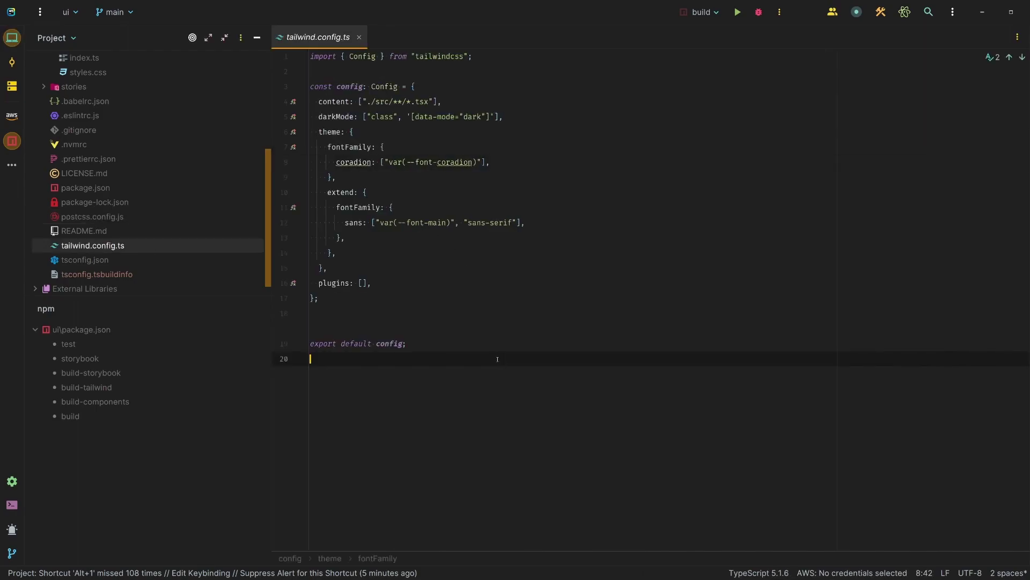
pyautogui.hotkey('ctrl', 'a')
pyautogui.click(378, 177)
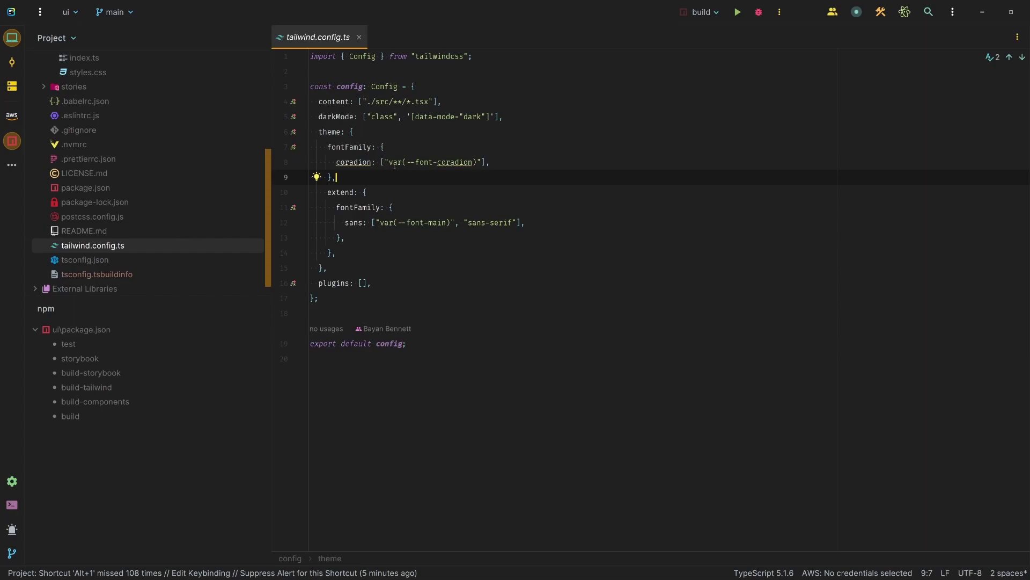
# Inspect the custom font family entries, including coradion and var(--font-main)
pyautogui.click(498, 161)
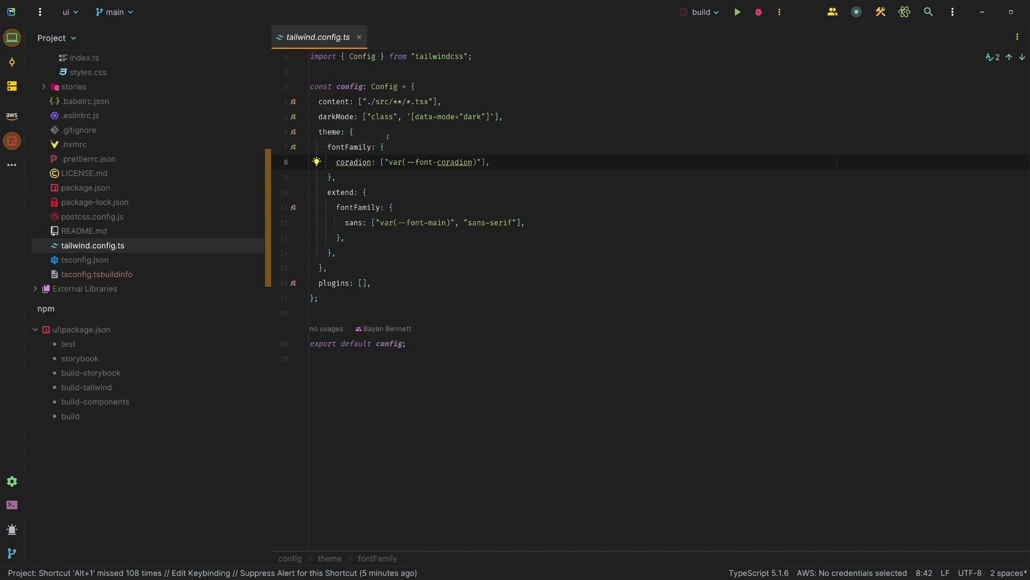
pyautogui.click(381, 223)
pyautogui.hotkey('ctrl', 'w')
pyautogui.hotkey('ctrl', 'w')
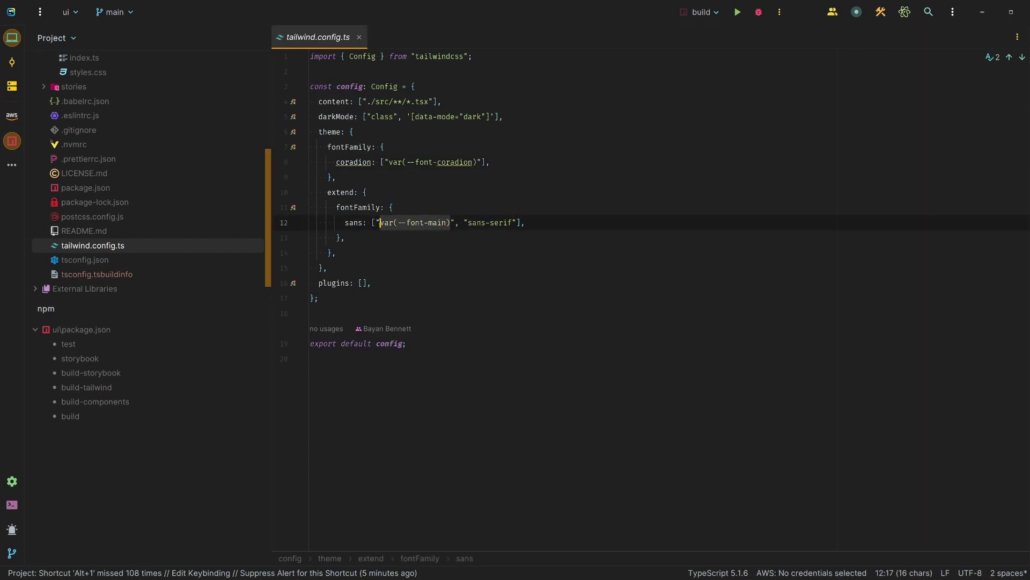
pyautogui.click(444, 194)
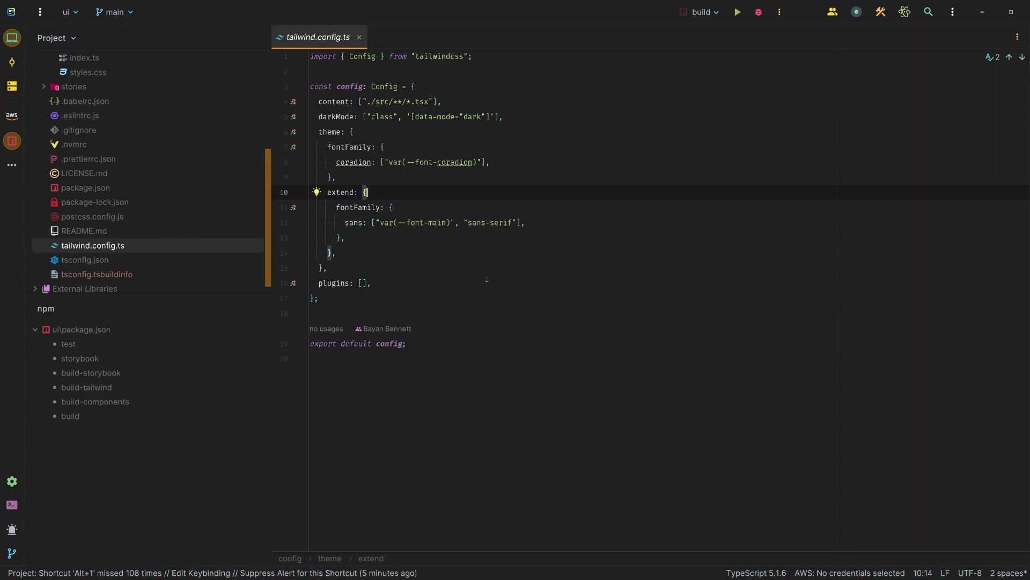
pyautogui.moveTo(376, 222); pyautogui.dragTo(455, 223)
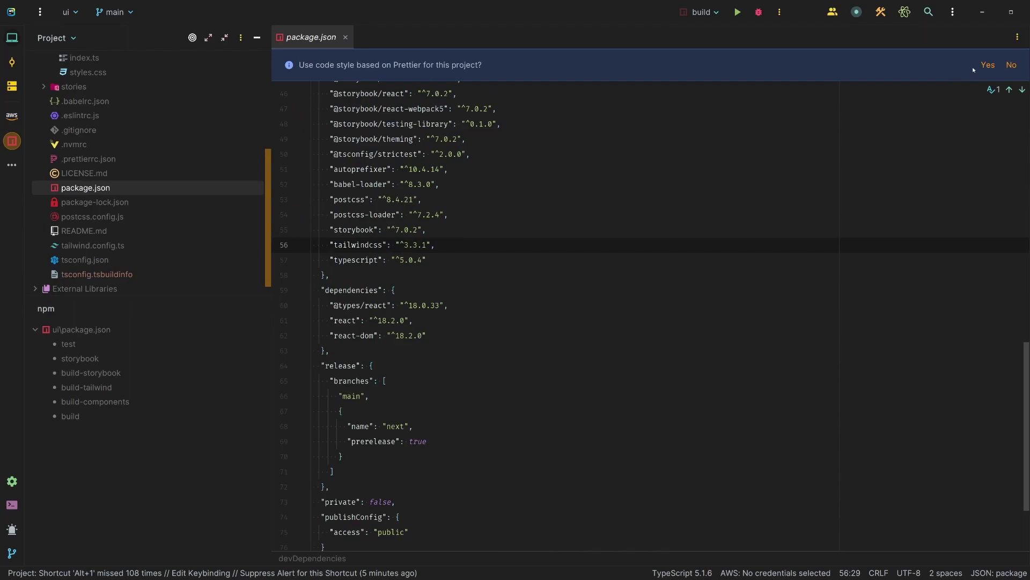
pyautogui.scroll(9, 563, 323)
# Review the build-storybook, build-tailwind and build scripts in package.json
pyautogui.click(493, 224)
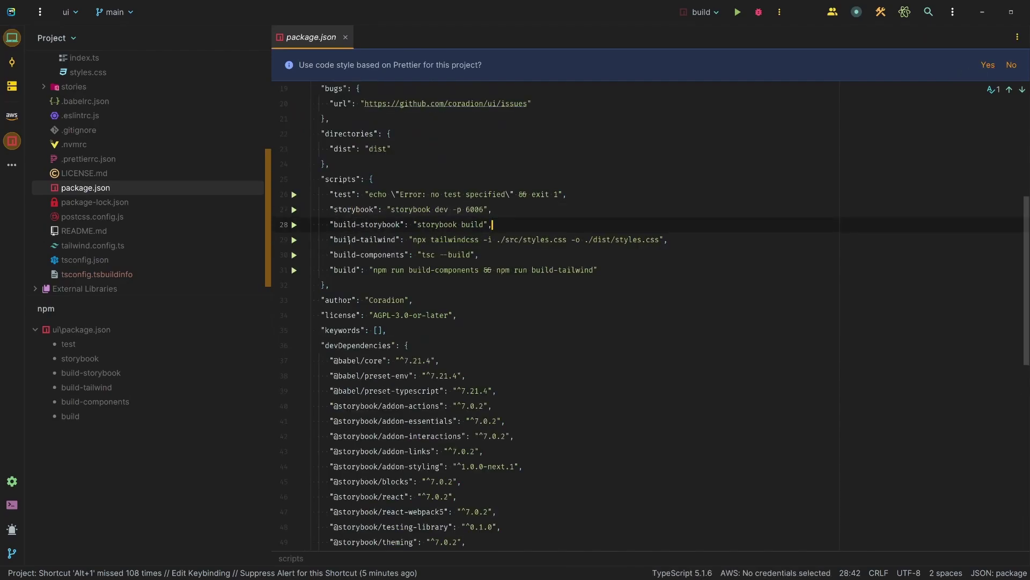
pyautogui.moveTo(325, 239); pyautogui.dragTo(710, 232)
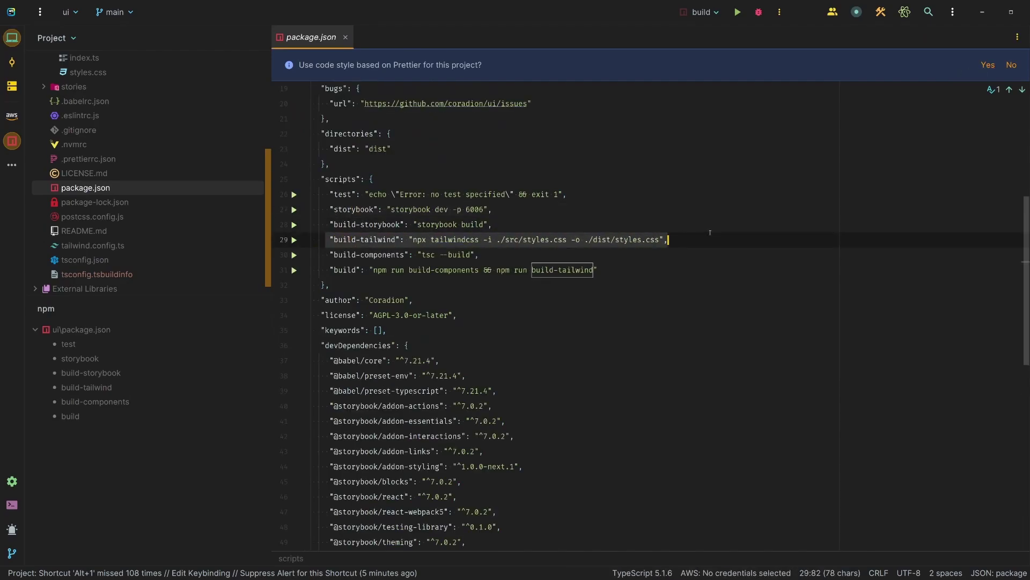
pyautogui.press('Down')
pyautogui.press('Down')
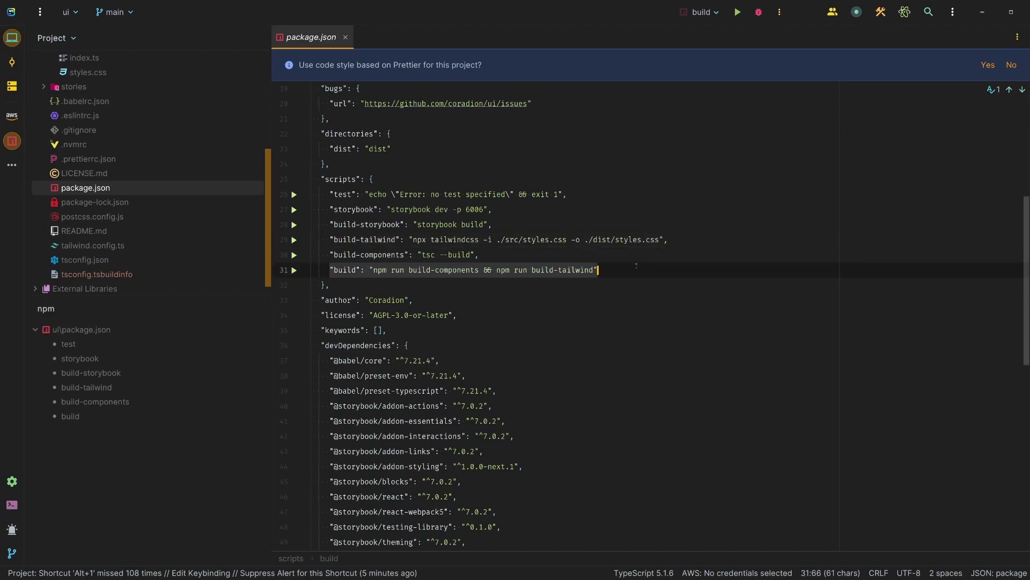
pyautogui.click(460, 272)
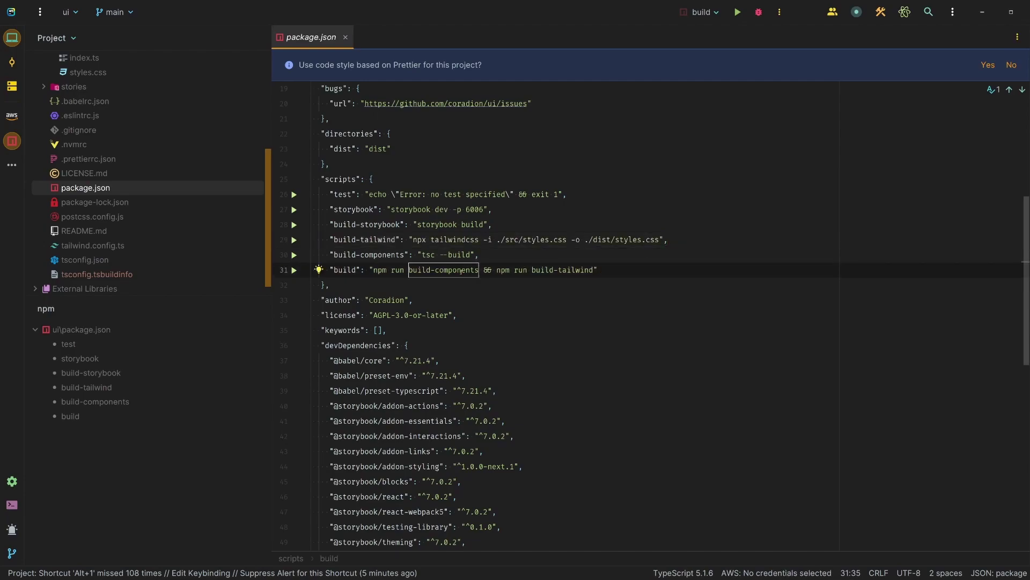
# Switch to .storybook/main.js and inspect the addon-styling postCss option lines
pyautogui.click(574, 270)
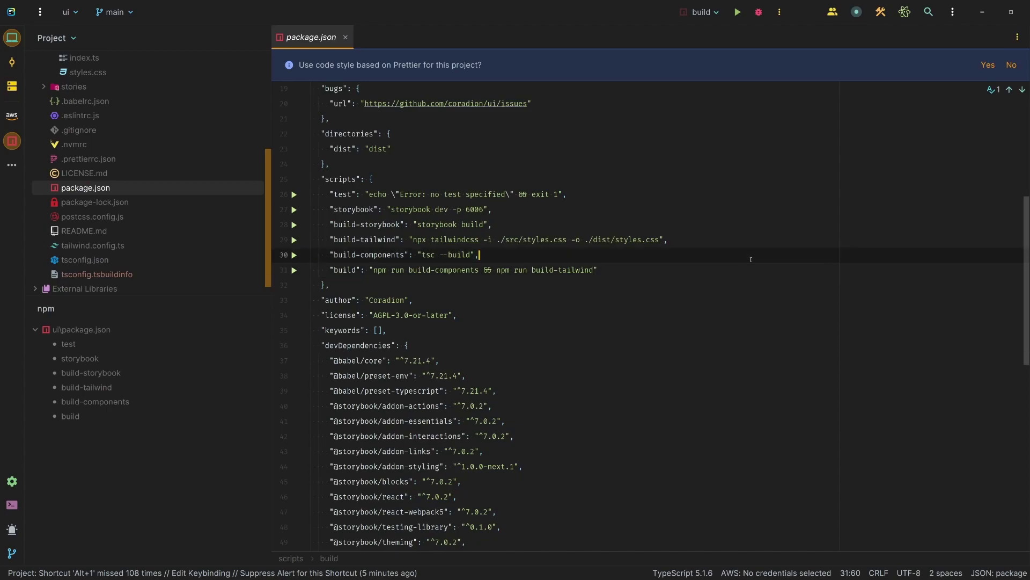
pyautogui.hotkey('ctrl', 'Tab')
pyautogui.moveTo(495, 237); pyautogui.dragTo(213, 205)
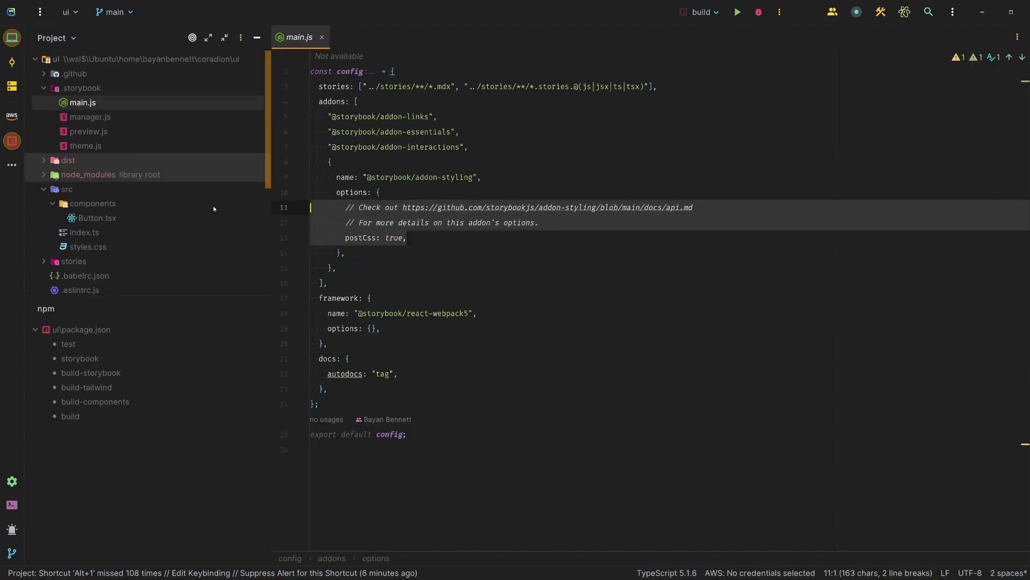
pyautogui.click(465, 240)
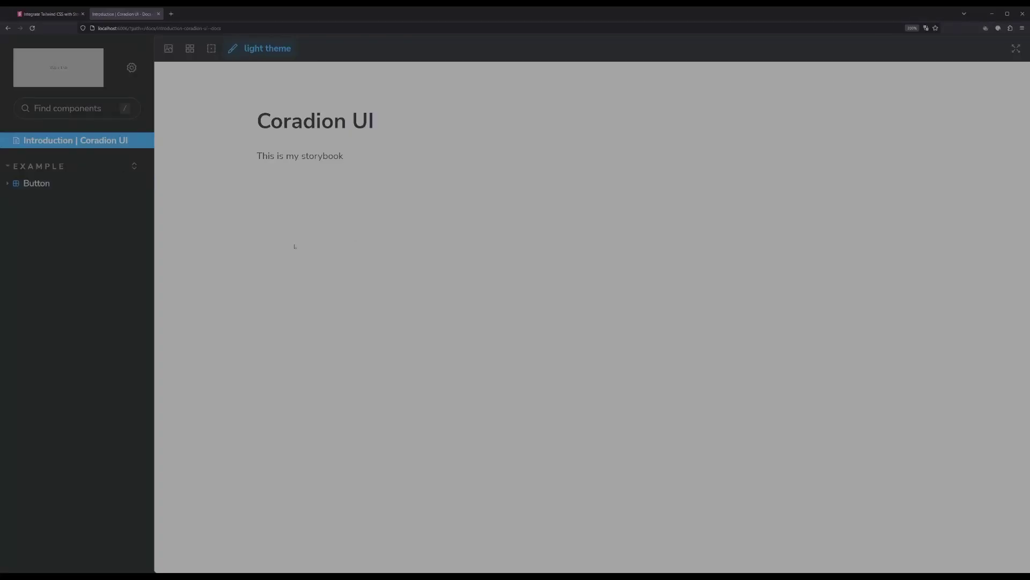
# Edit the Button docs label to 'Button asdfasdfasdf', check theme choices, and note the recipe's July 2023 date
pyautogui.click(37, 183)
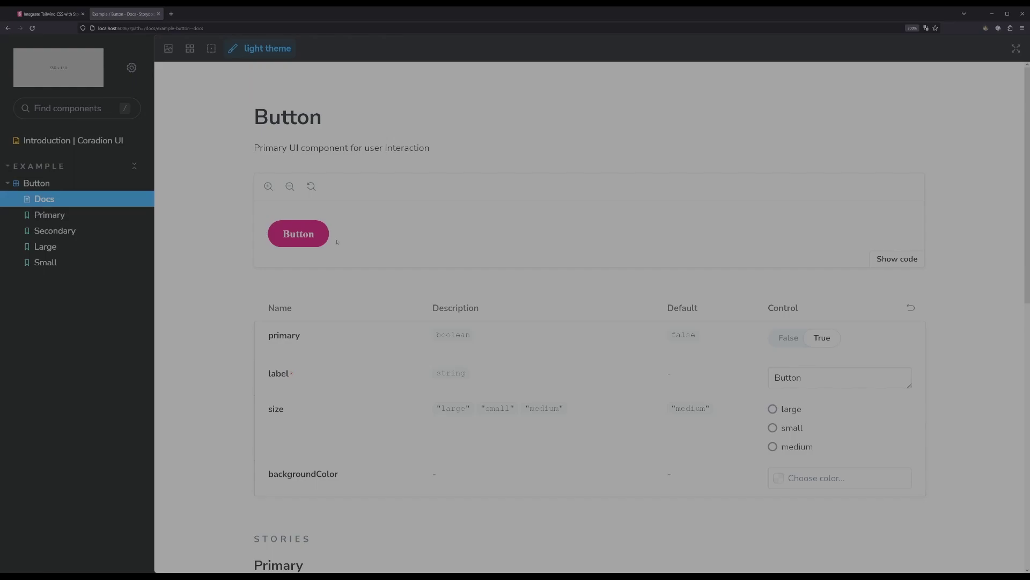
pyautogui.click(836, 368)
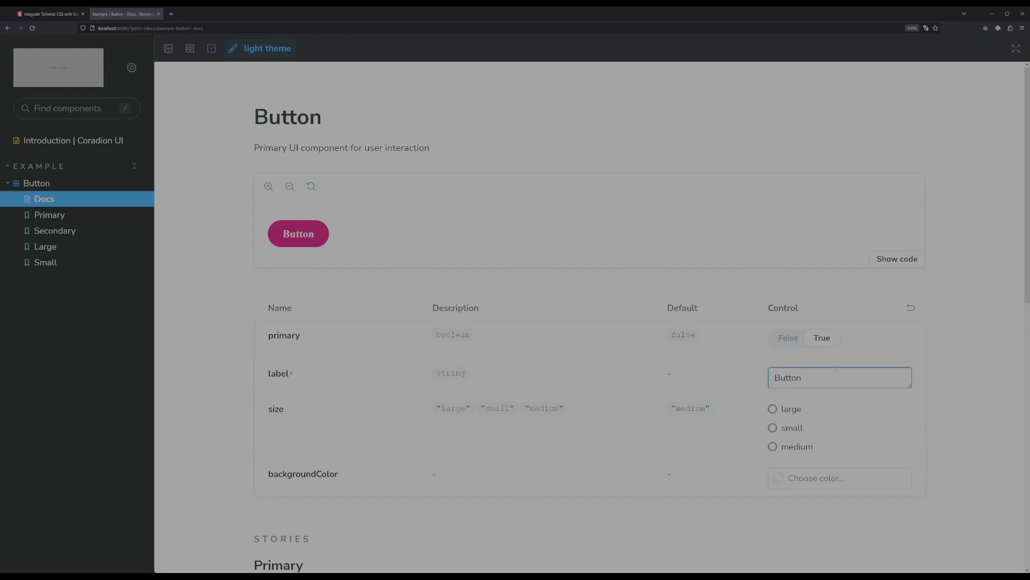
pyautogui.write(' asdfasdfasdf')
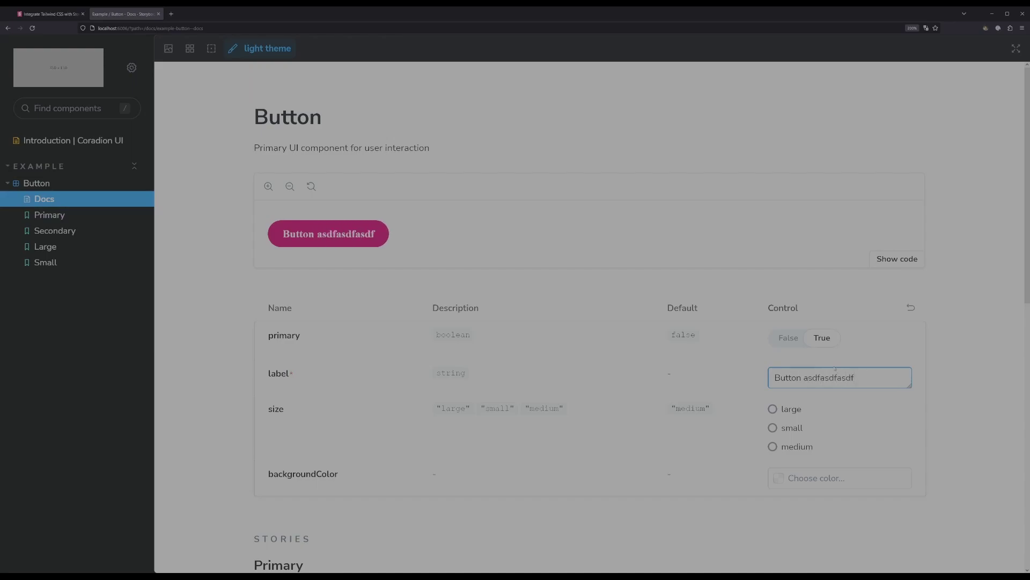
pyautogui.click(266, 49)
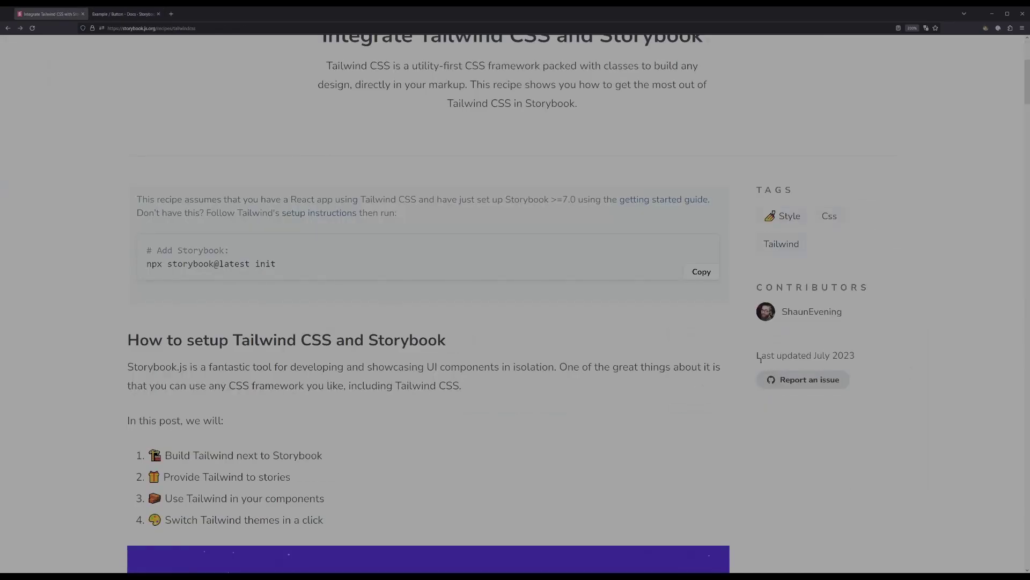
pyautogui.moveTo(760, 359); pyautogui.dragTo(874, 366)
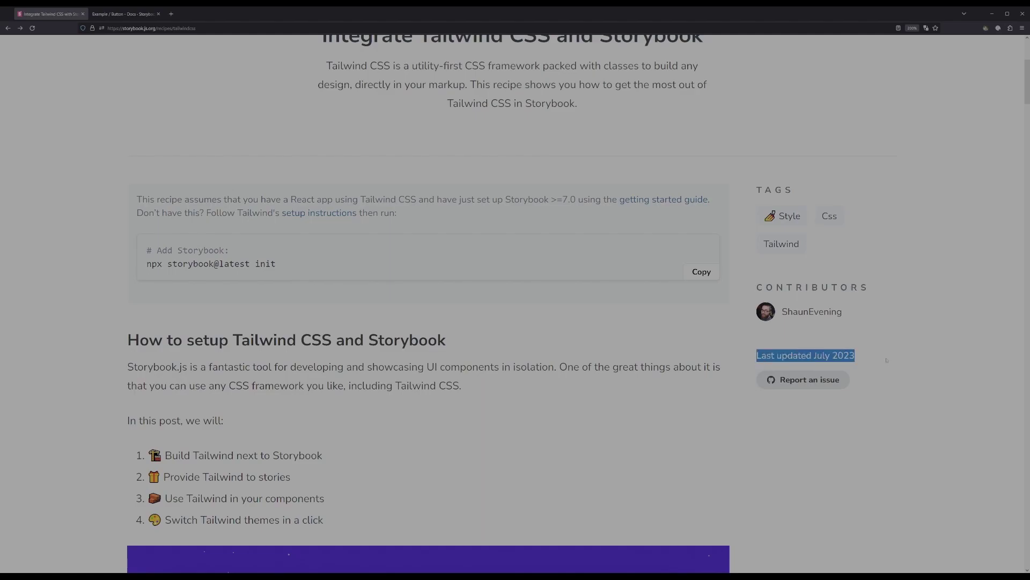
pyautogui.click(876, 356)
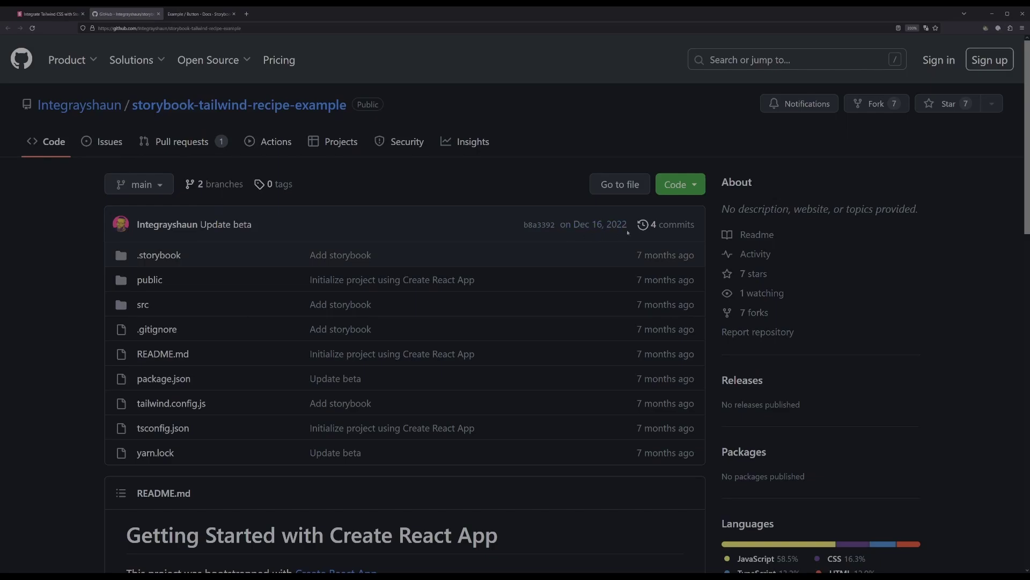
# Browse the example repo's src folder and tailwind.config.js, then return to the root
pyautogui.click(142, 304)
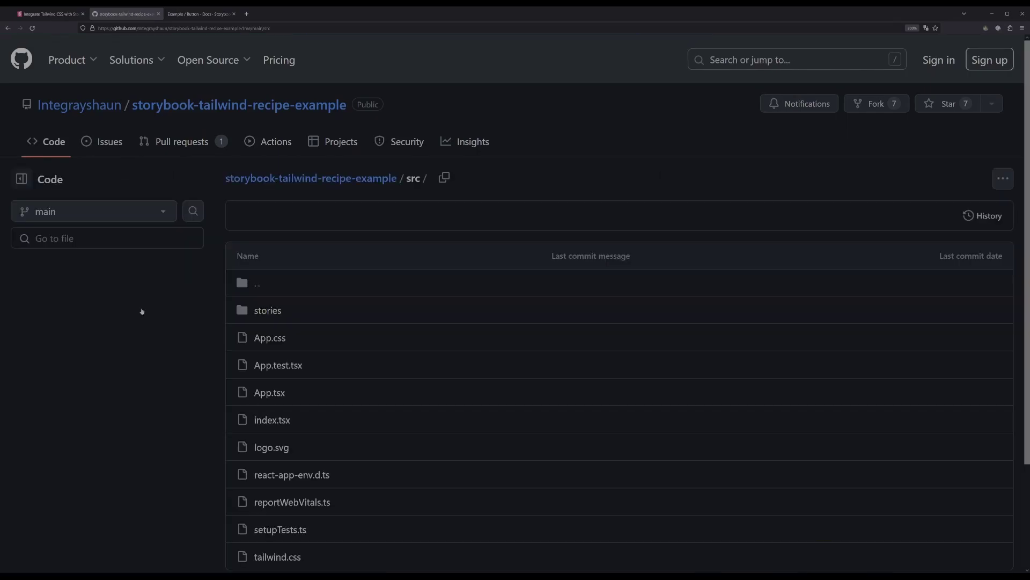
pyautogui.hotkey('alt', 'Left')
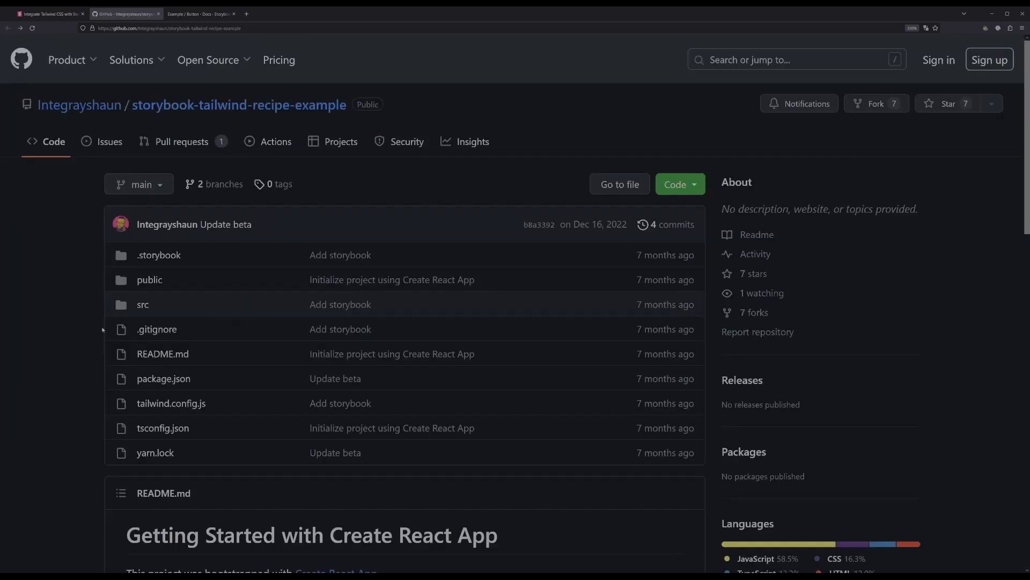
pyautogui.click(171, 403)
pyautogui.moveTo(290, 312); pyautogui.dragTo(522, 368)
pyautogui.click(522, 367)
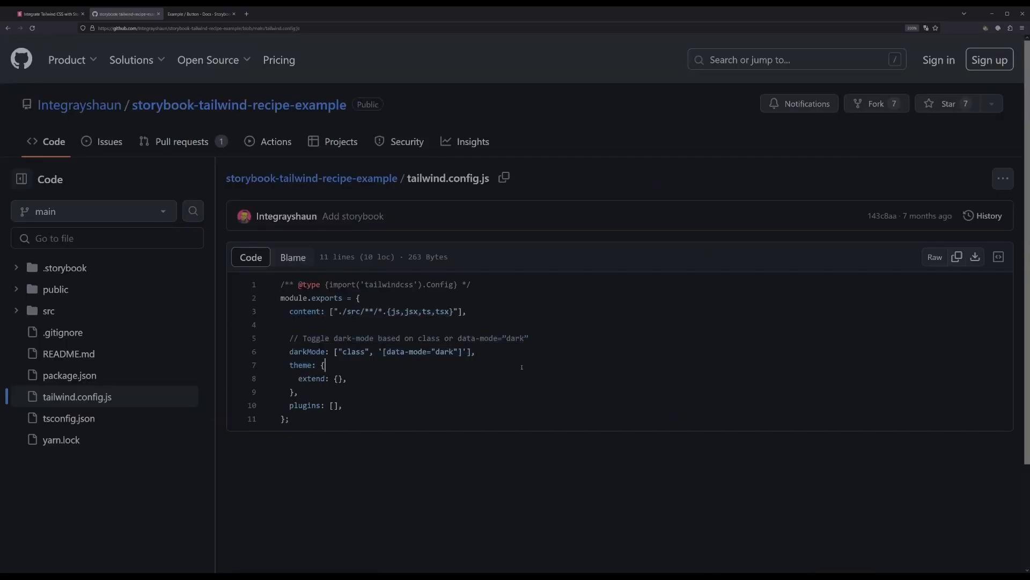
pyautogui.hotkey('alt', 'Left')
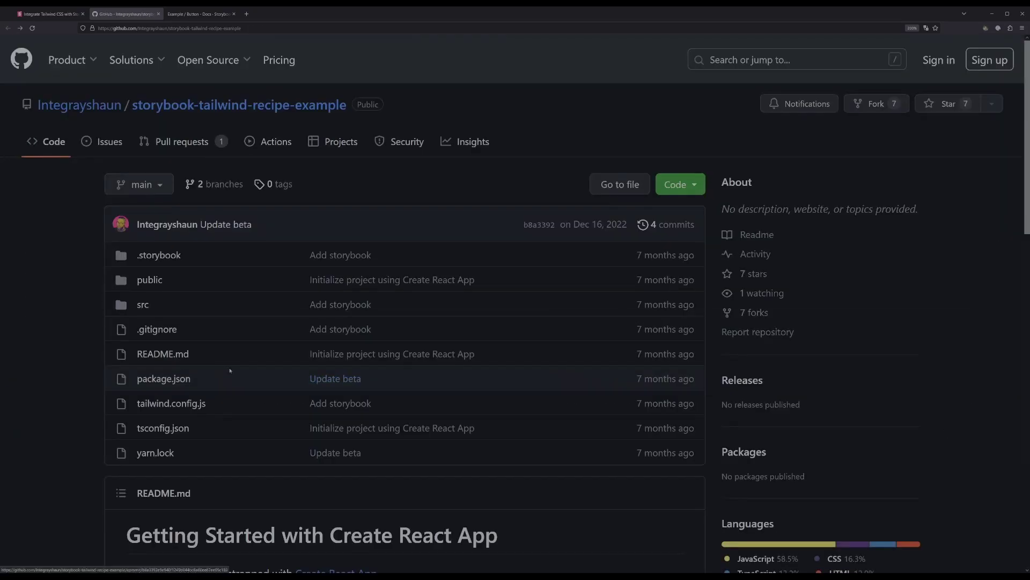
# Open the example repo's package.json and select the watch:css script on line 15
pyautogui.click(164, 377)
pyautogui.scroll(-4, 506, 368)
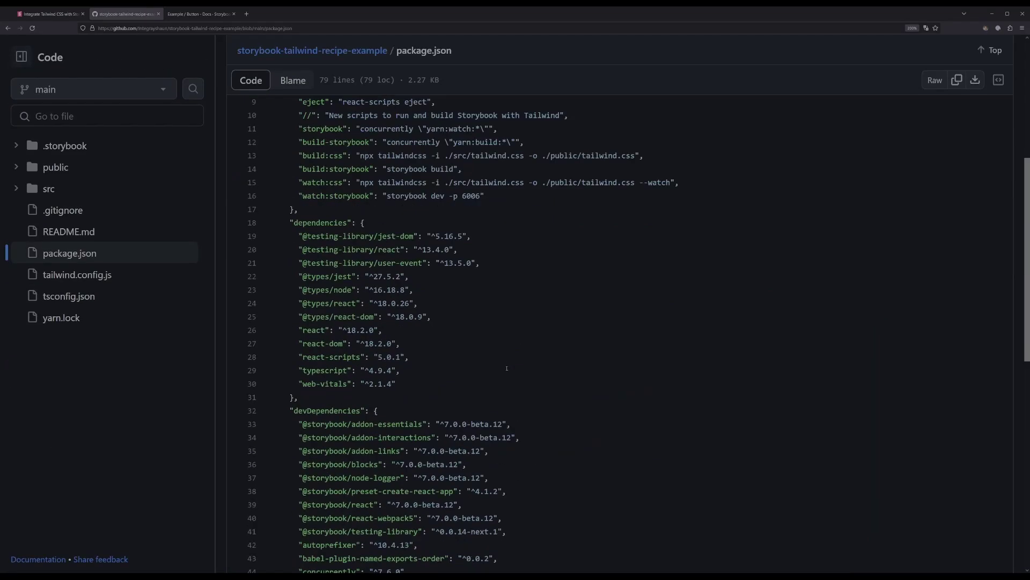
pyautogui.scroll(3, 507, 368)
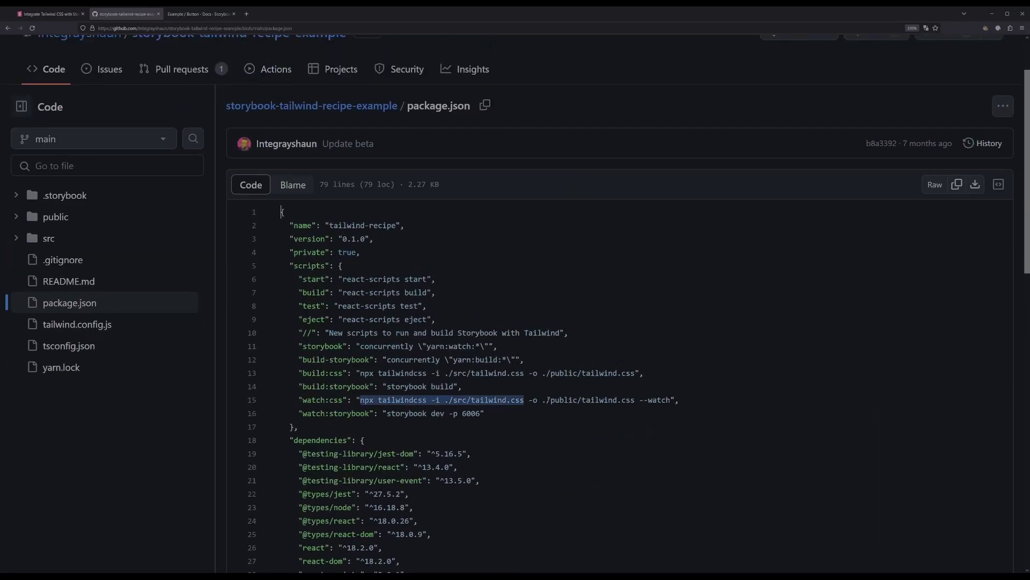
pyautogui.moveTo(360, 399); pyautogui.dragTo(630, 400)
pyautogui.click(694, 398)
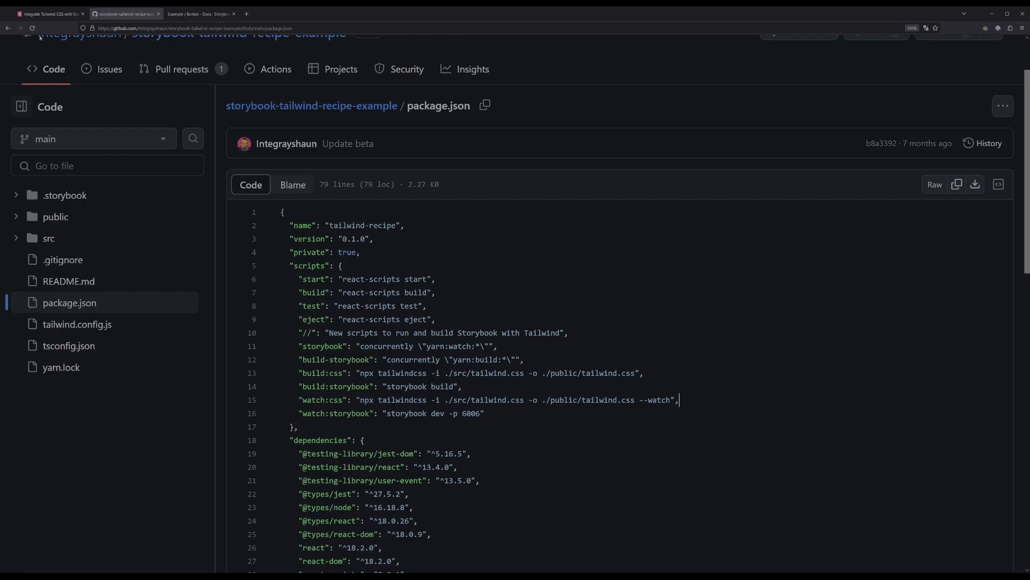
# Select the recipe's postCss implementation line and the project's addon-styling 1.0.0-next version
pyautogui.click(48, 14)
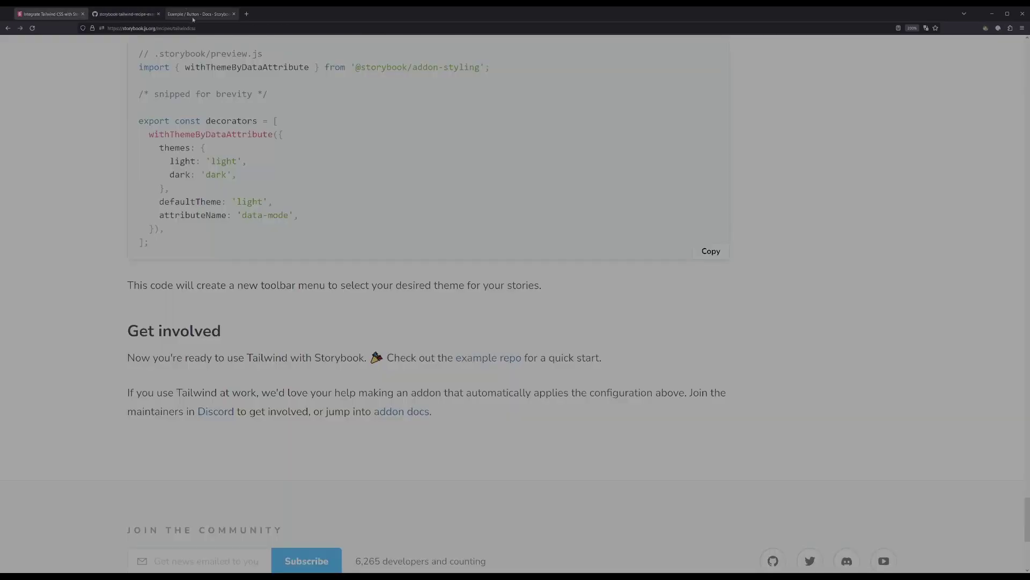
pyautogui.scroll(3, 511, 444)
pyautogui.scroll(4, 511, 445)
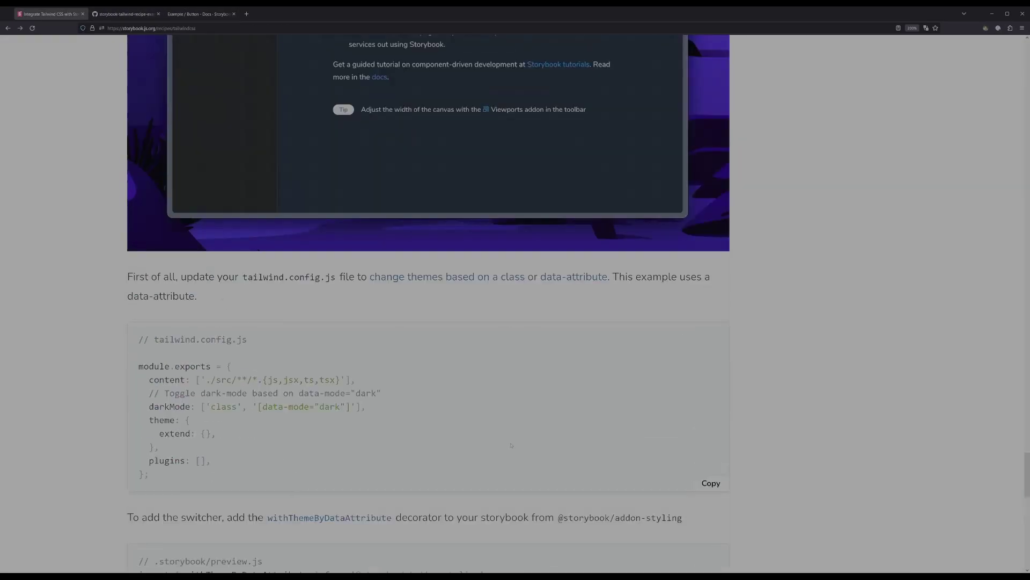
pyautogui.scroll(5, 512, 444)
pyautogui.scroll(5, 511, 444)
pyautogui.scroll(5, 511, 445)
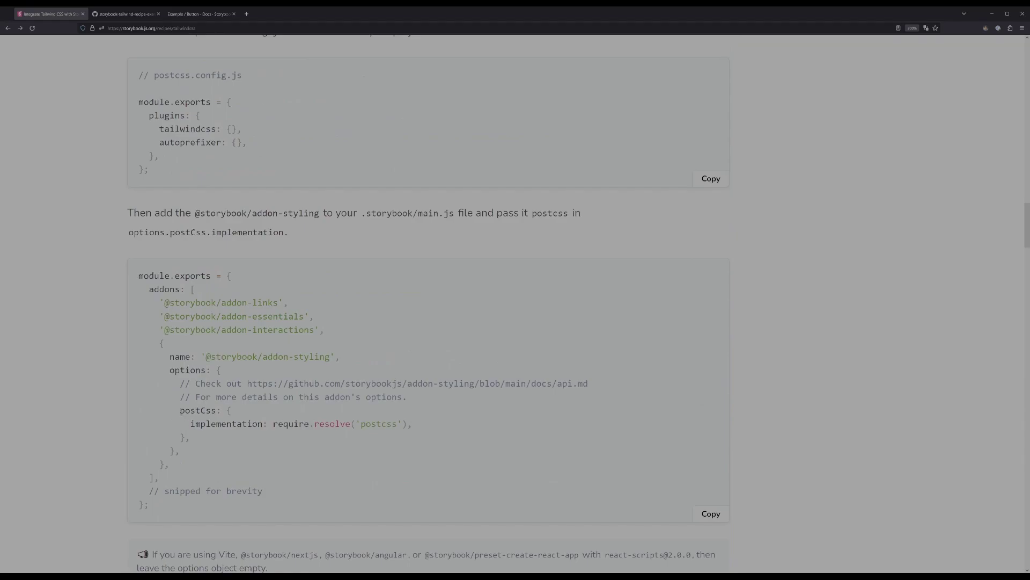
pyautogui.tripleClick(202, 426)
pyautogui.click(196, 424)
pyautogui.scroll(5, 458, 440)
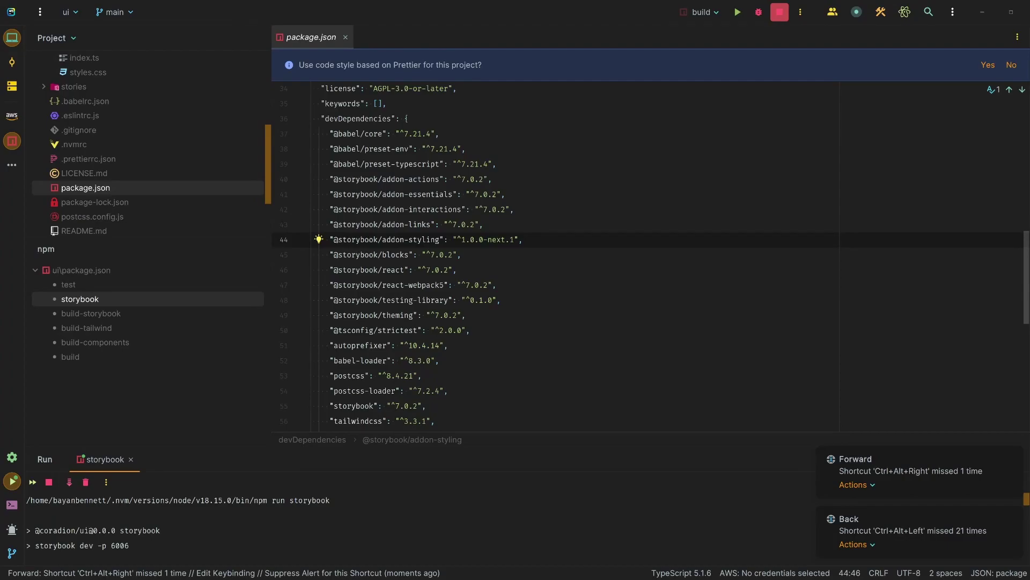
pyautogui.moveTo(461, 239); pyautogui.dragTo(509, 240)
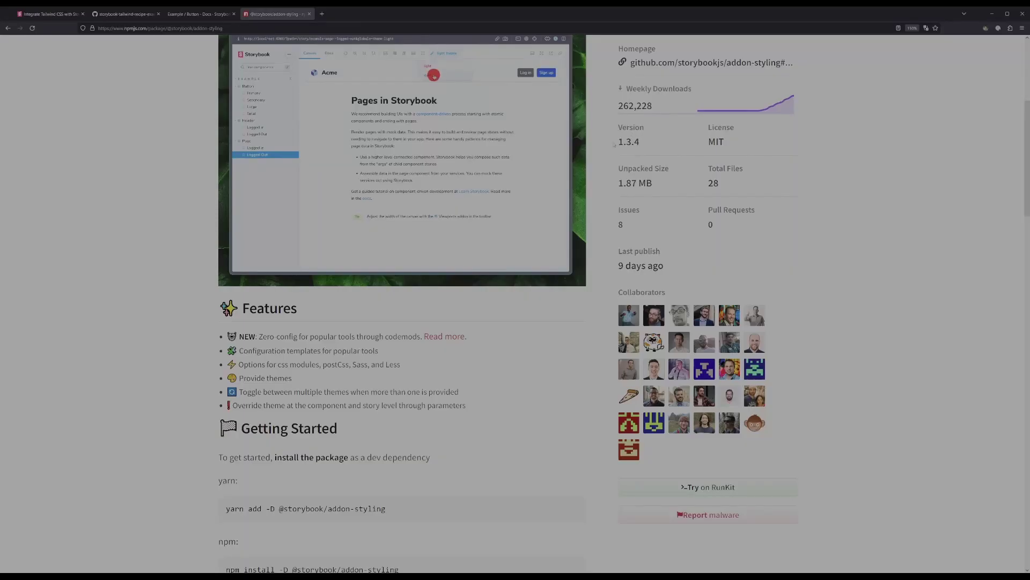
# Browse the addon-styling GitHub release notes back to the newest, v1.3.3
pyautogui.click(644, 142)
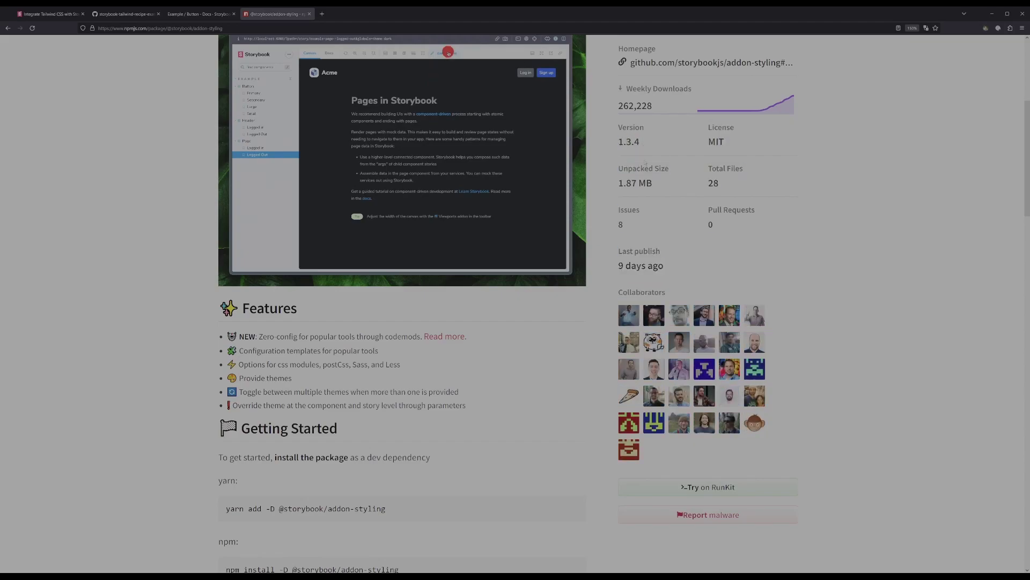
pyautogui.scroll(3, 645, 163)
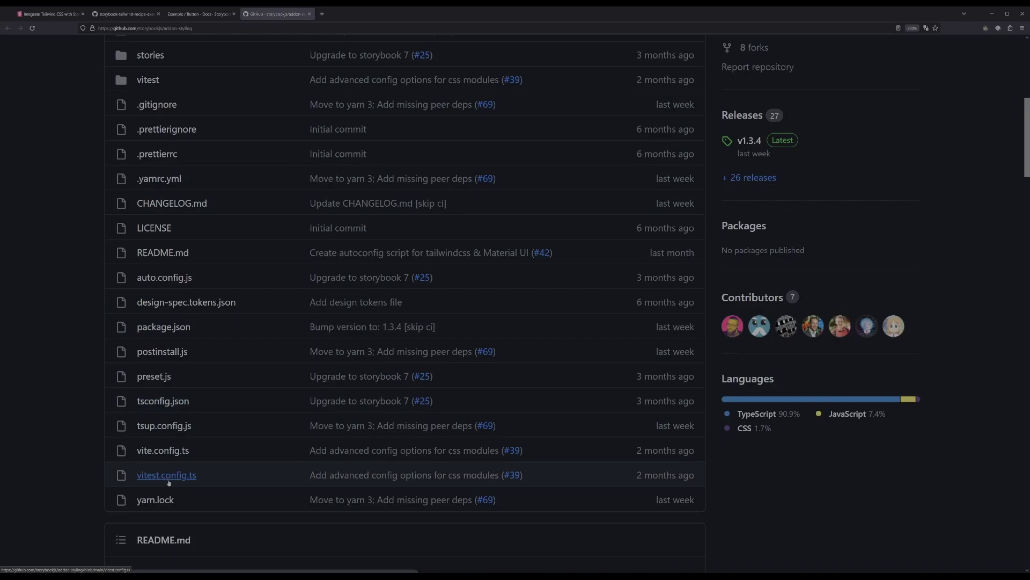
pyautogui.scroll(-5, 164, 476)
pyautogui.click(446, 316)
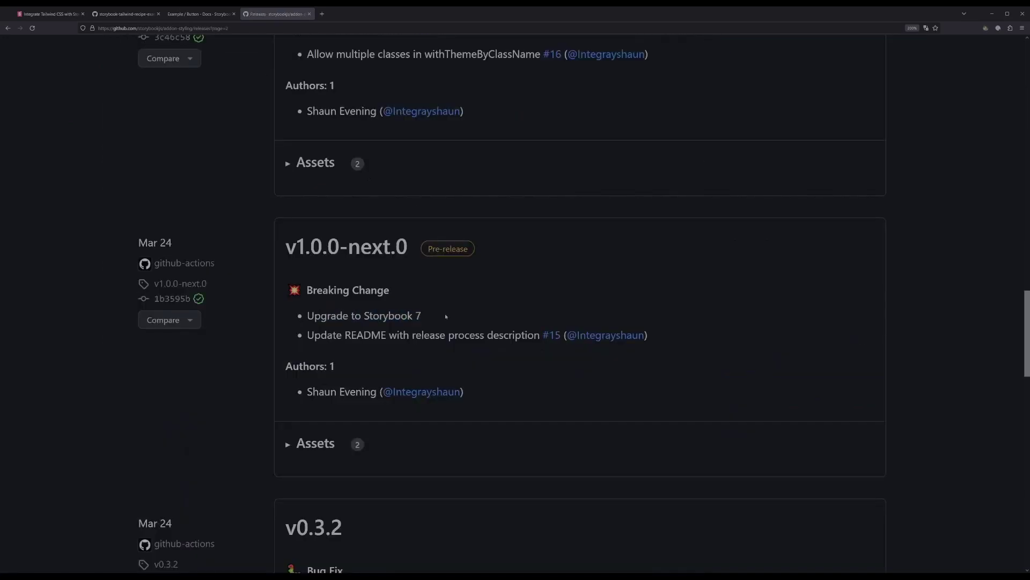
pyautogui.scroll(3, 464, 318)
pyautogui.scroll(5, 464, 318)
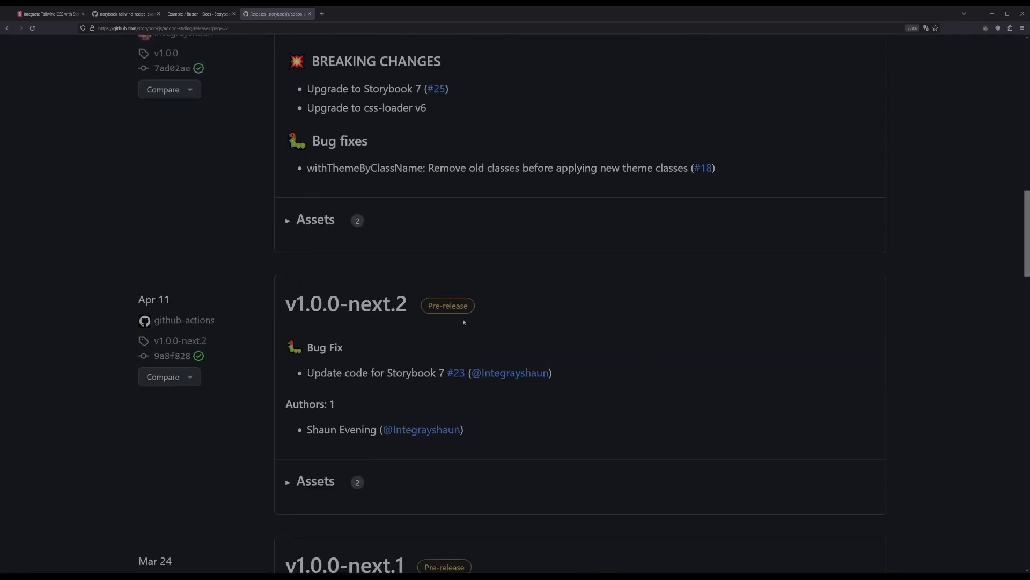
pyautogui.scroll(3, 467, 327)
pyautogui.scroll(-1, 492, 394)
pyautogui.scroll(3, 376, 223)
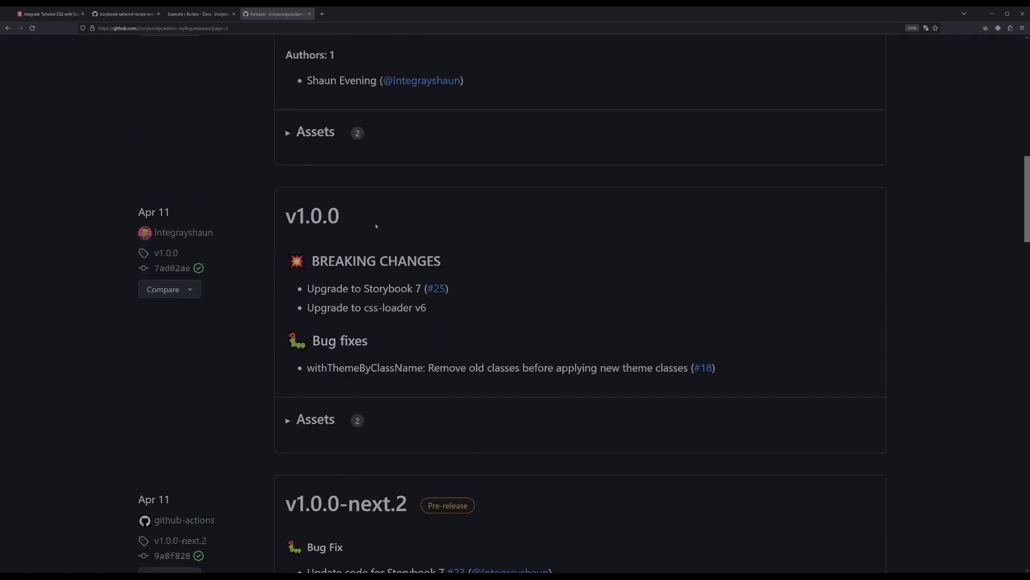
pyautogui.scroll(-5, 377, 432)
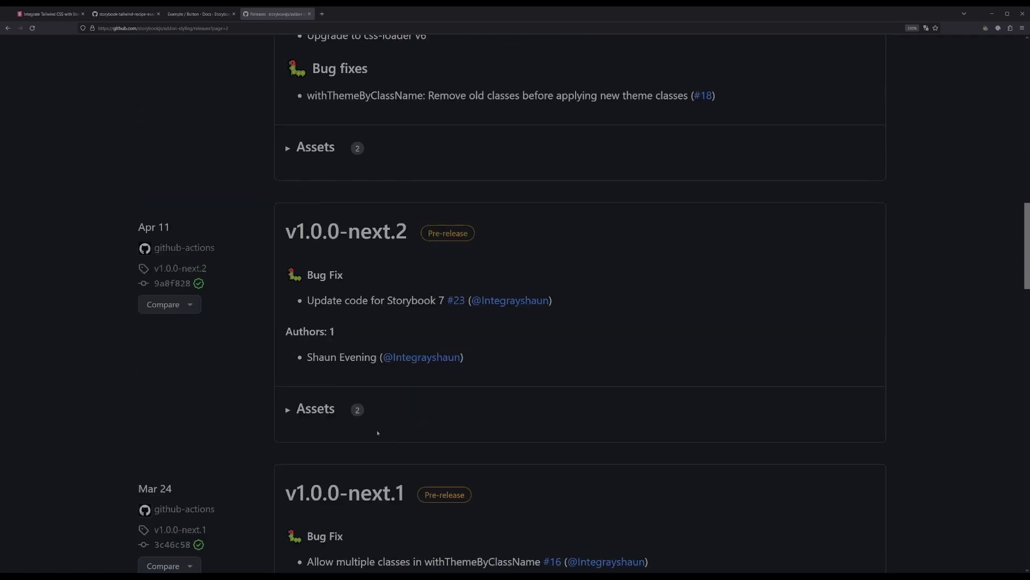
pyautogui.scroll(5, 378, 432)
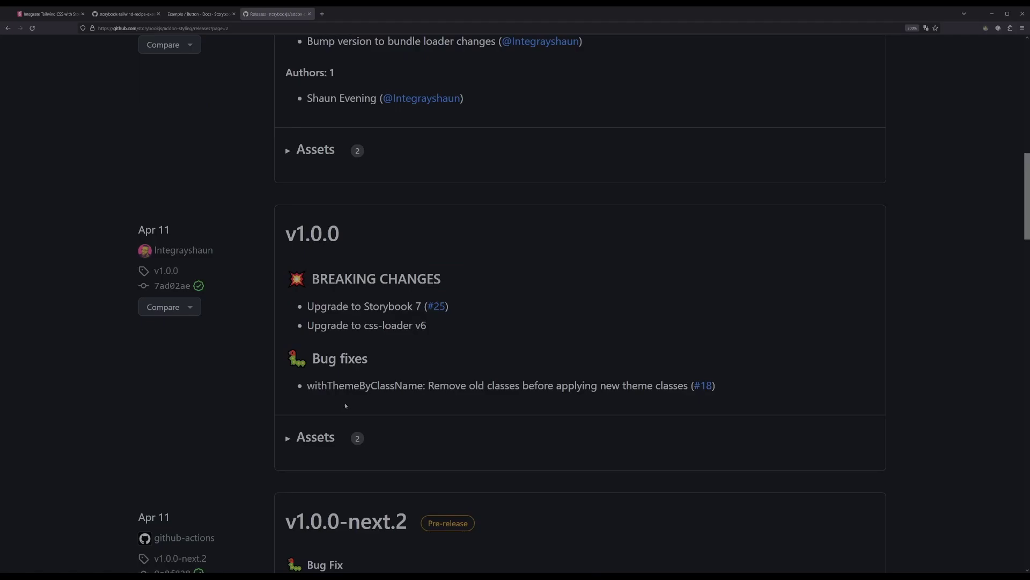
pyautogui.moveTo(336, 325); pyautogui.dragTo(434, 326)
pyautogui.scroll(6, 438, 339)
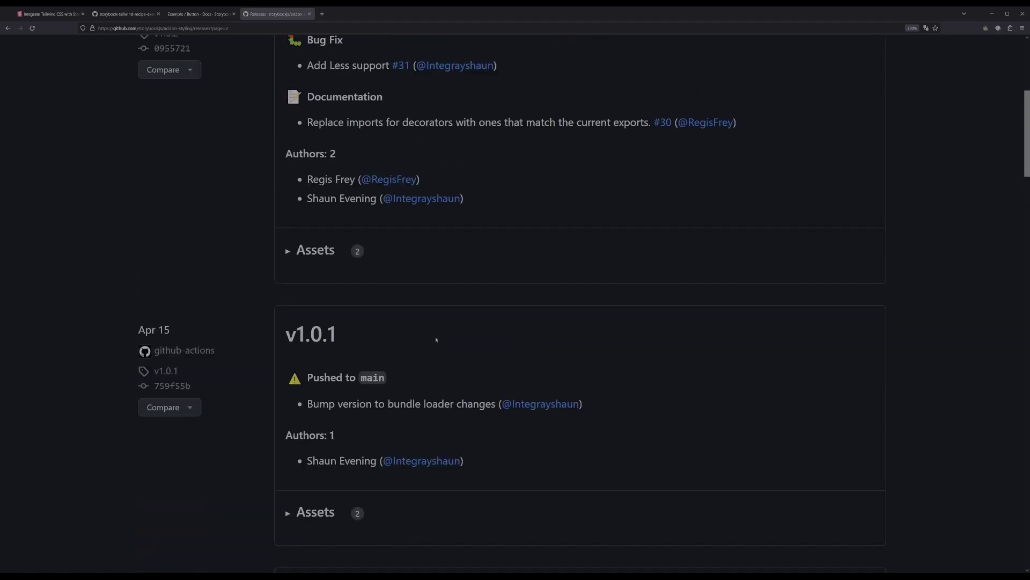
pyautogui.scroll(4, 364, 398)
pyautogui.scroll(5, 364, 399)
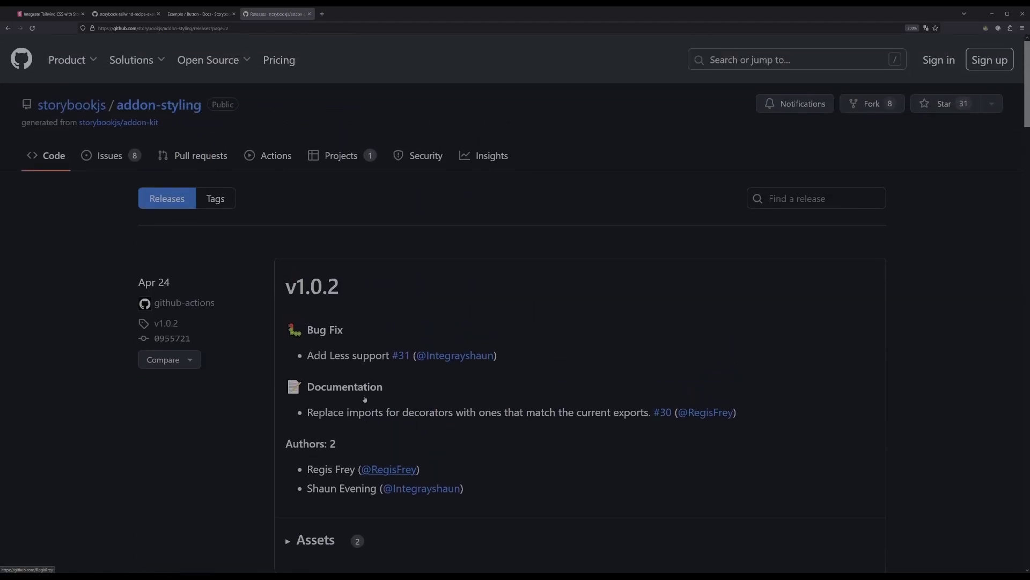
pyautogui.hotkey('alt', 'Left')
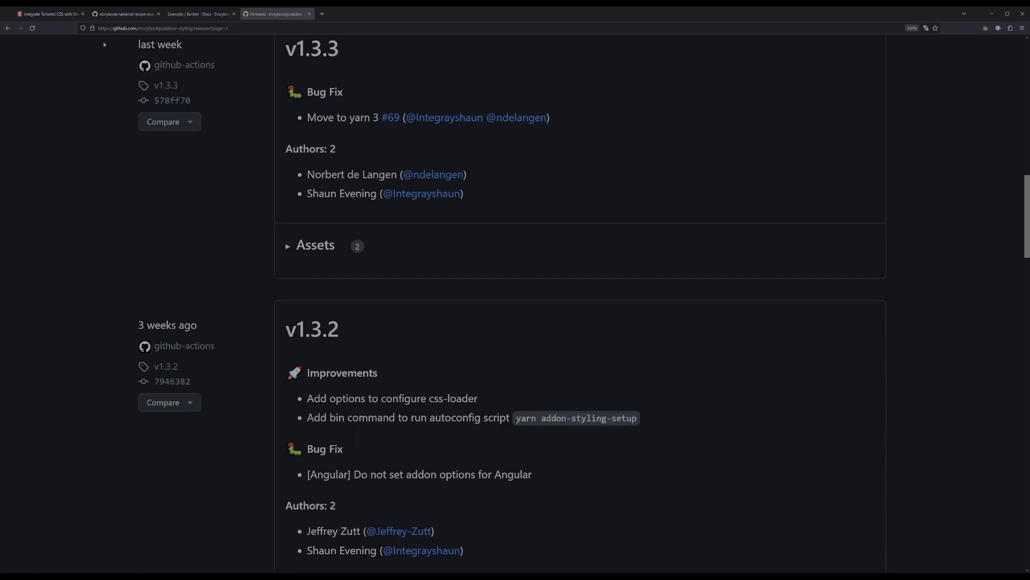
# Copy the addon-styling setup command from the recipe and replace the package.json version with ^1.3.4
pyautogui.click(49, 14)
pyautogui.scroll(-3, 254, 346)
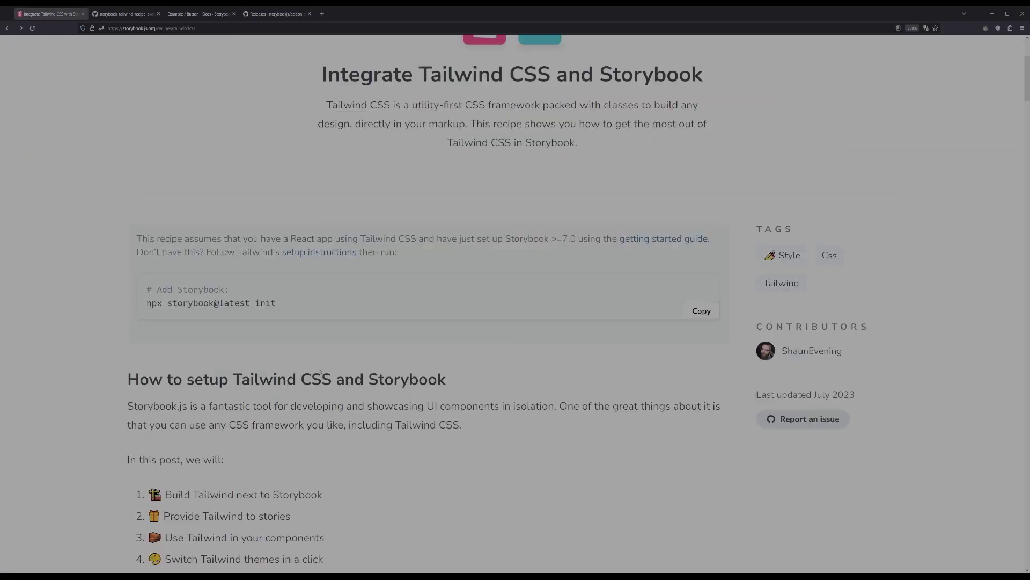
pyautogui.scroll(-8, 253, 346)
pyautogui.moveTo(263, 339); pyautogui.dragTo(153, 340)
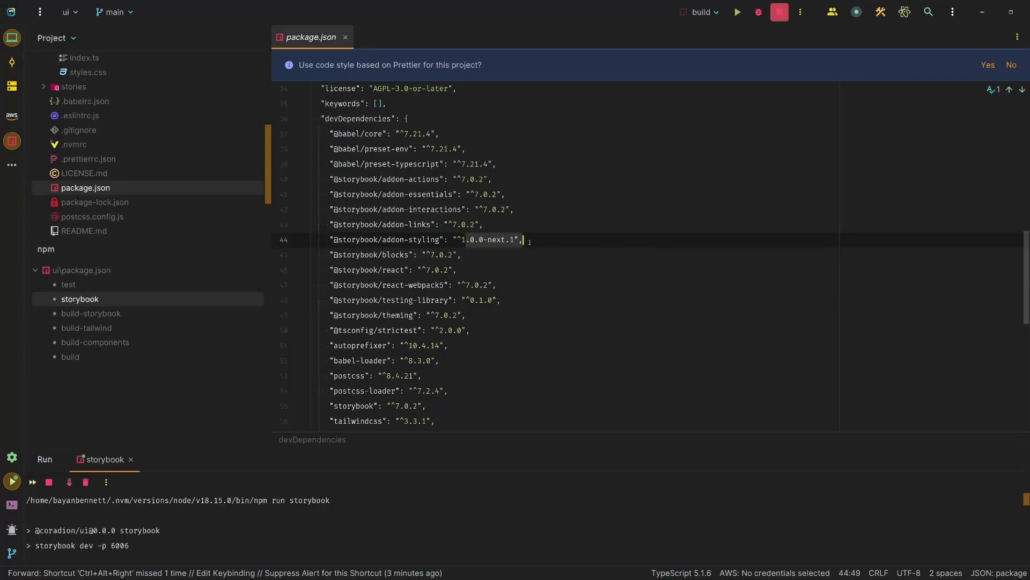
pyautogui.press('BackSpace')
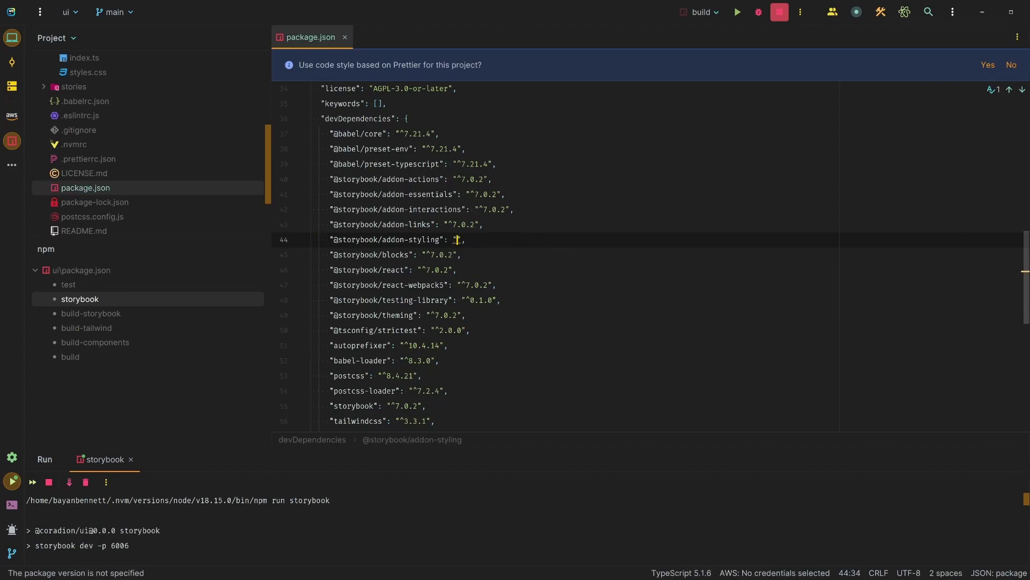
pyautogui.write('^')
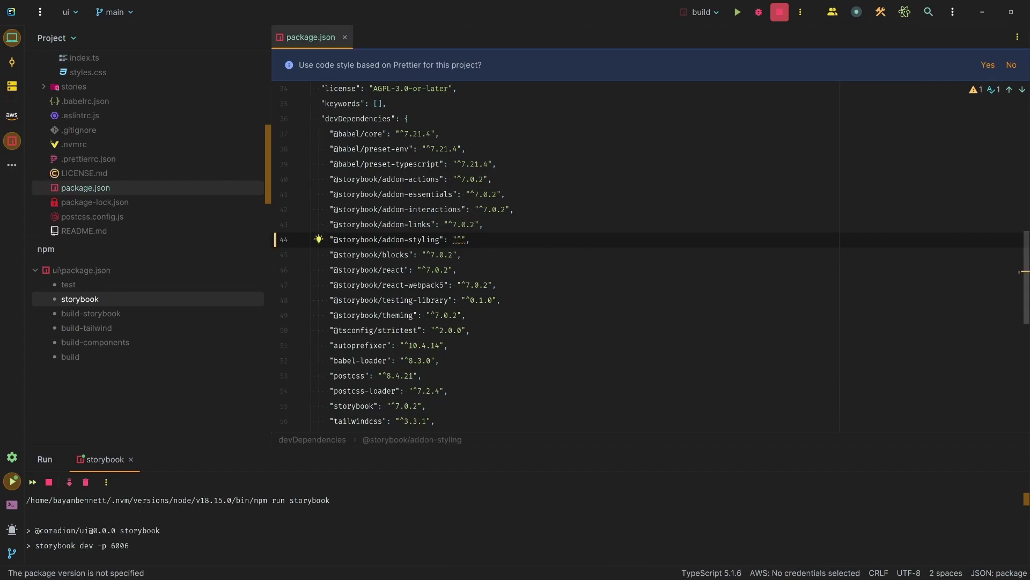
pyautogui.write('1.3.4')
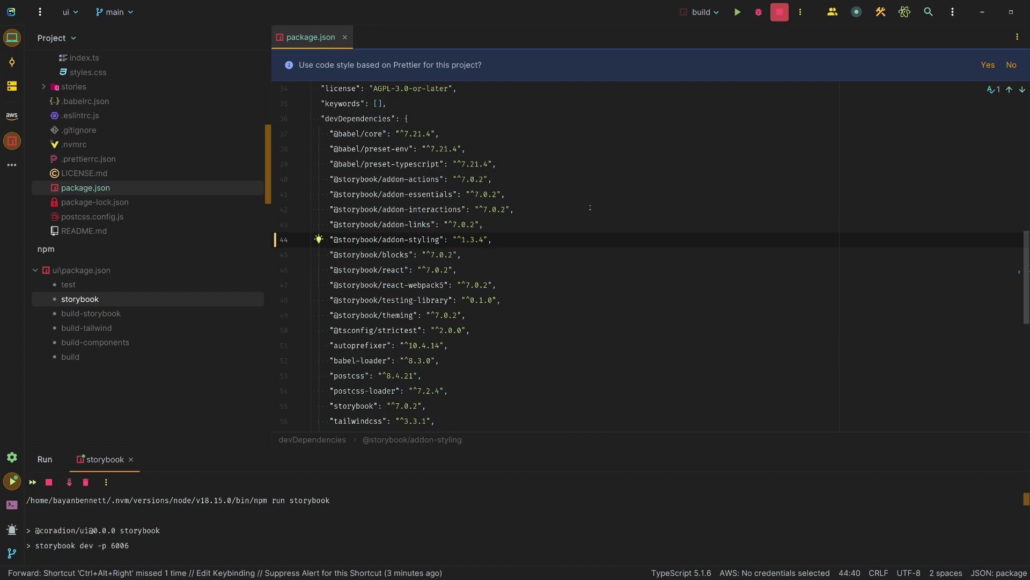
# Run the addon-styling setup script in the terminal and review its main.js changes
pyautogui.hotkey('alt', 'F12')
pyautogui.click(522, 269)
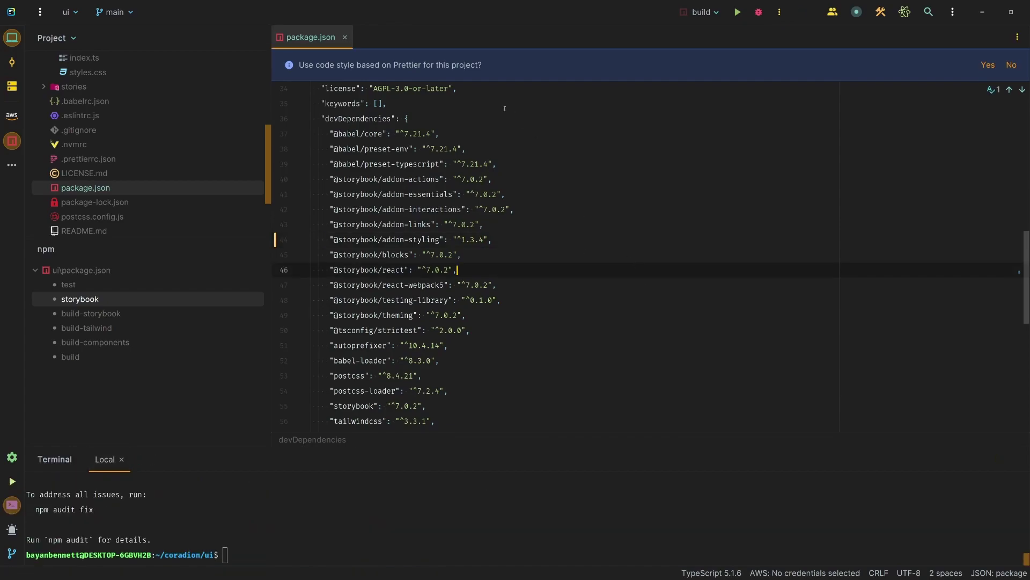
pyautogui.scroll(4, 504, 108)
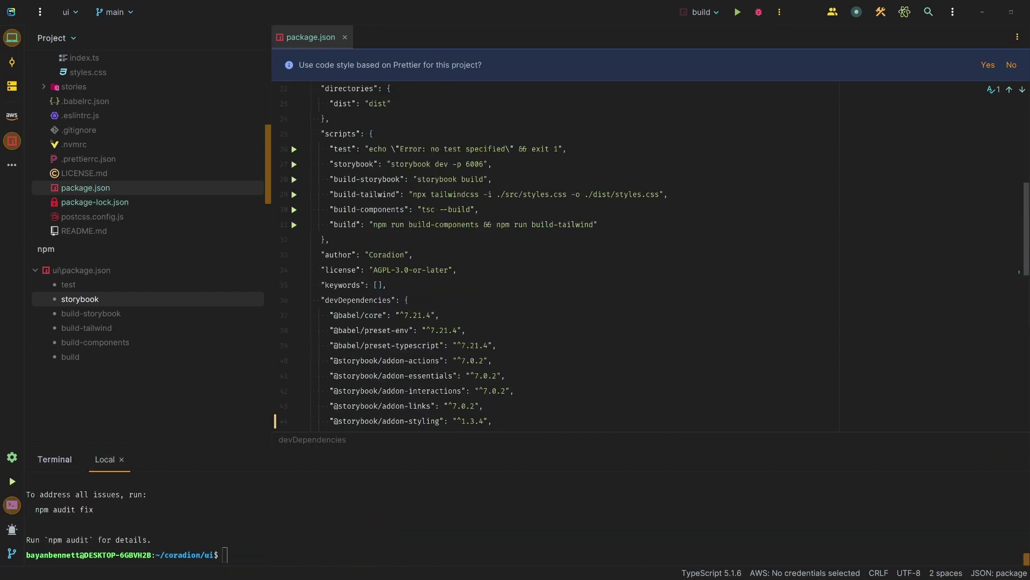
pyautogui.click(370, 510)
pyautogui.hotkey('ctrl', 'l')
pyautogui.write('n')
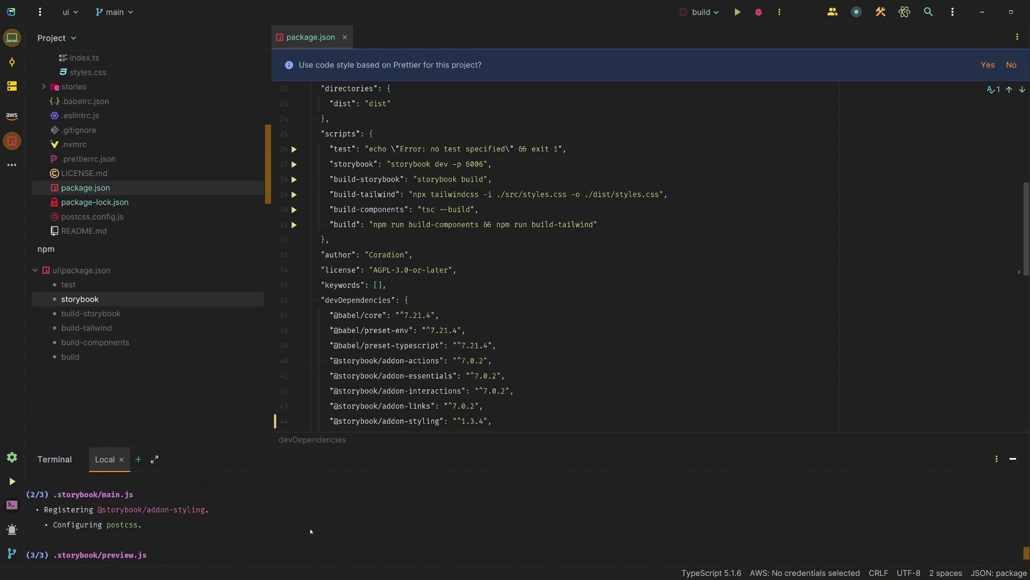
pyautogui.click(12, 62)
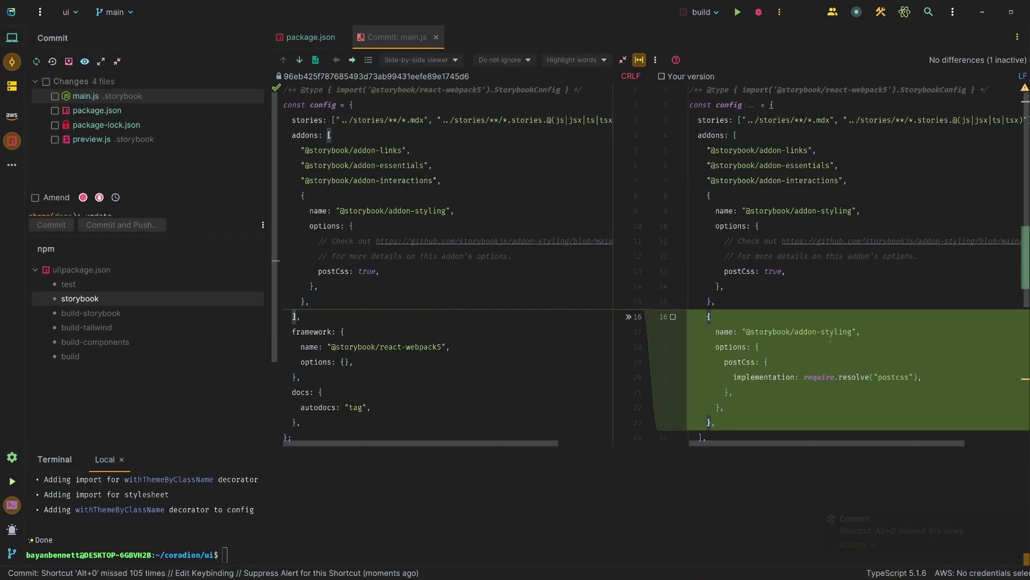
pyautogui.scroll(-1, 830, 341)
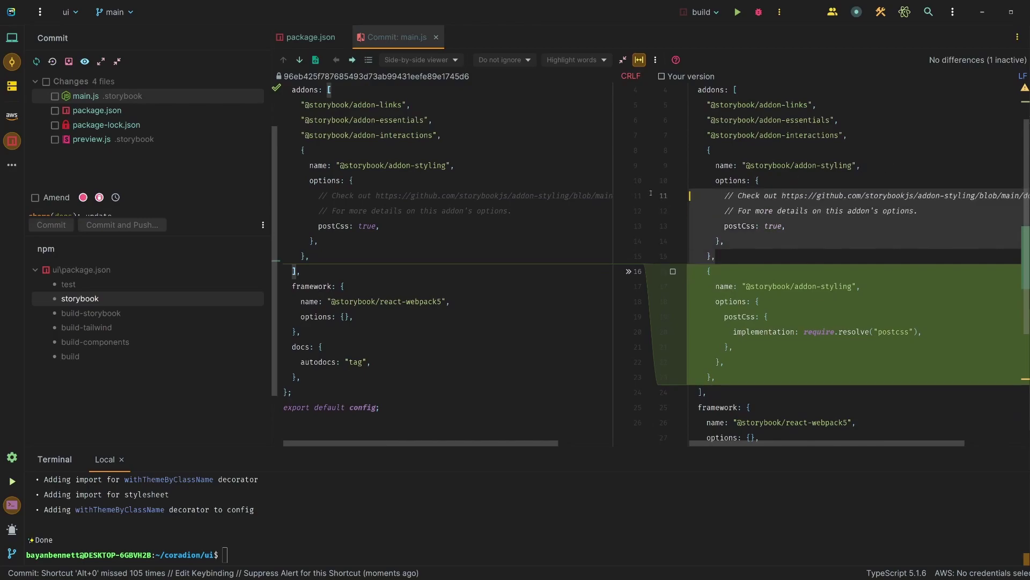
# Delete the old addon-styling entry in main.js and the withThemeByClassName decorator in preview.js
pyautogui.moveTo(693, 265); pyautogui.dragTo(622, 150)
pyautogui.press('Delete')
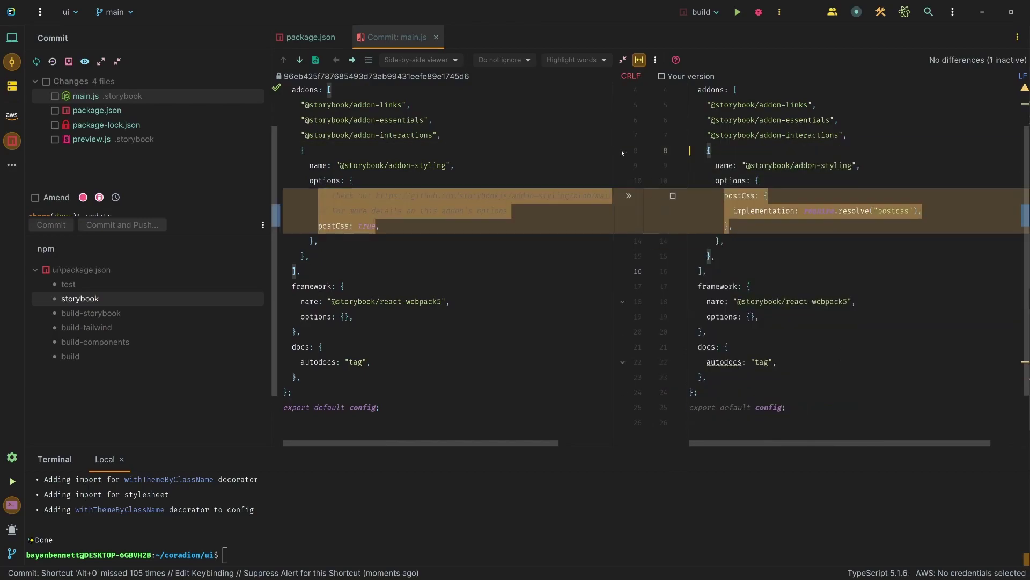
pyautogui.hotkey('alt', 'Right')
pyautogui.click(815, 191)
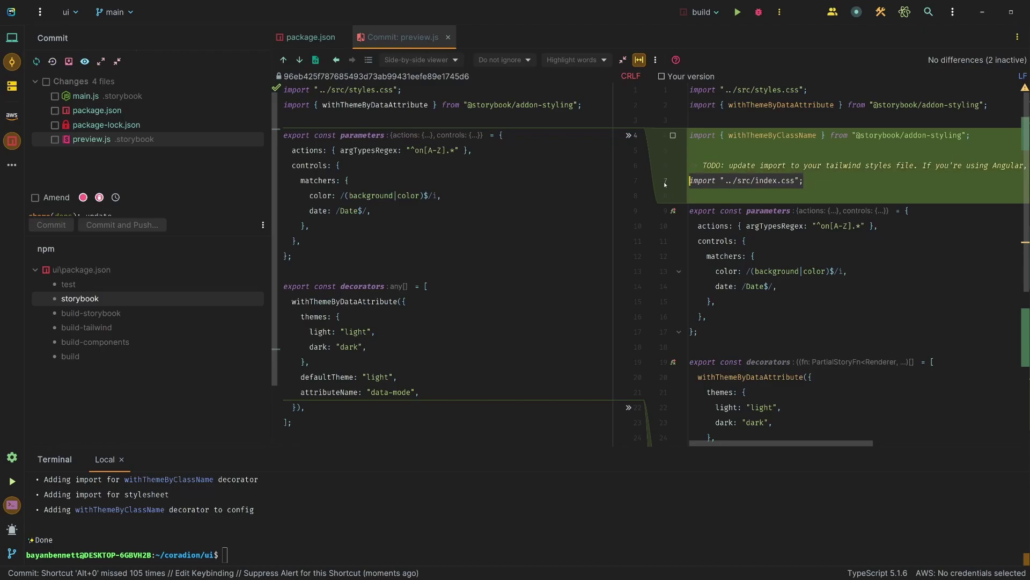
pyautogui.press('F7')
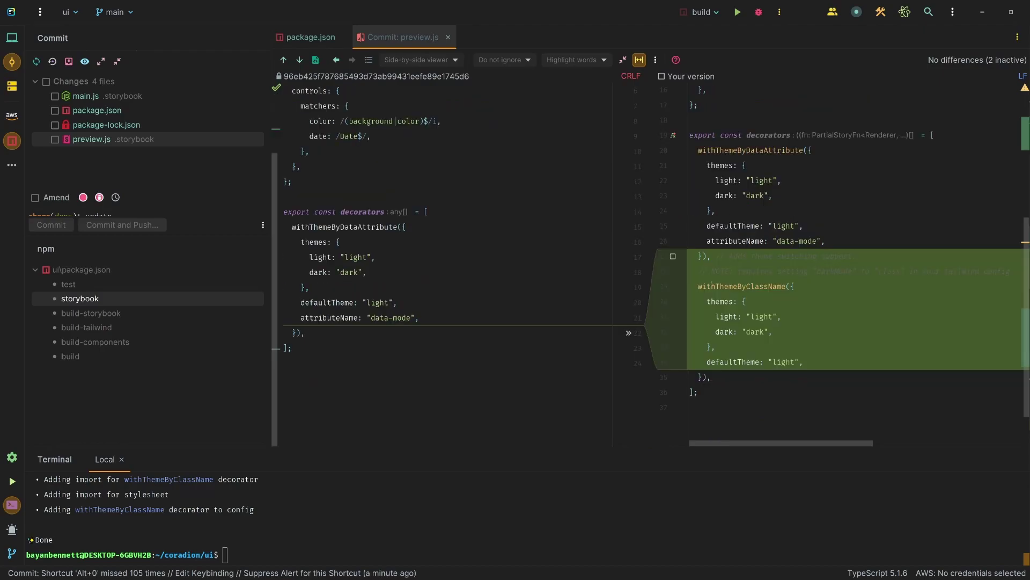
pyautogui.moveTo(766, 388); pyautogui.dragTo(689, 256)
pyautogui.press('Delete')
# Relaunch Storybook and point the preview.js stylesheet import back at styles.css
pyautogui.doubleClick(80, 298)
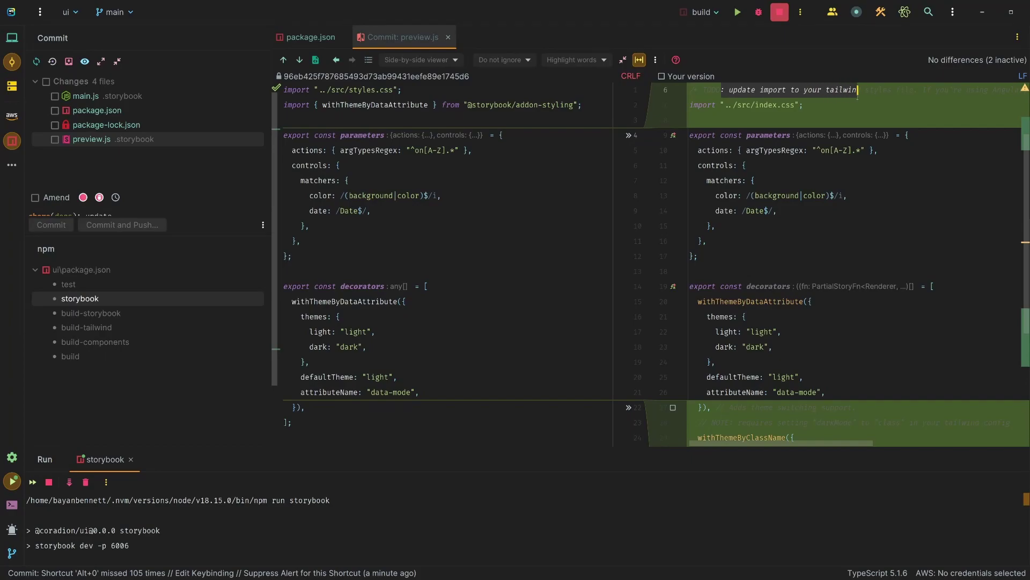
pyautogui.press('Tab')
pyautogui.click(908, 98)
pyautogui.click(742, 105)
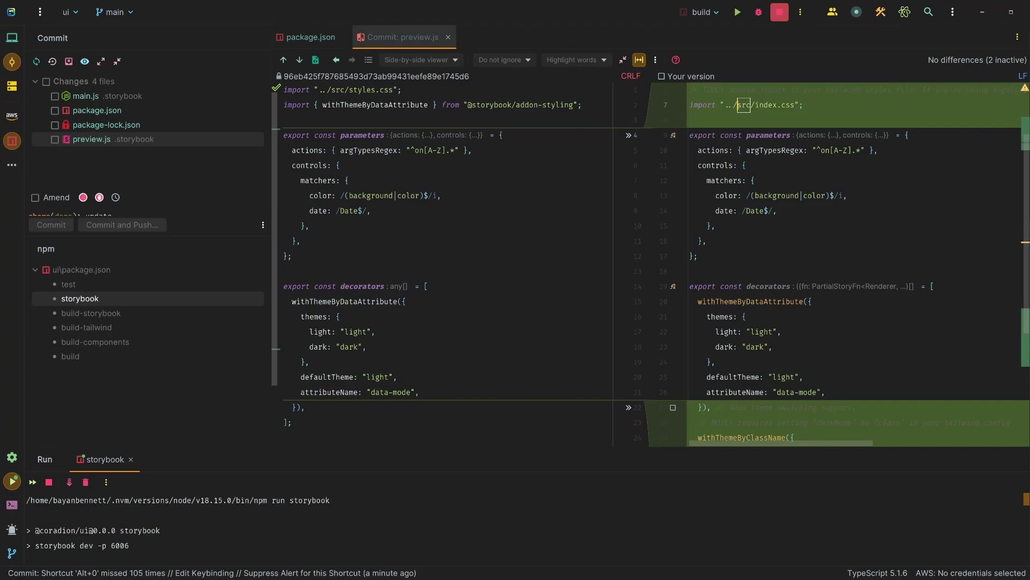
pyautogui.click(12, 38)
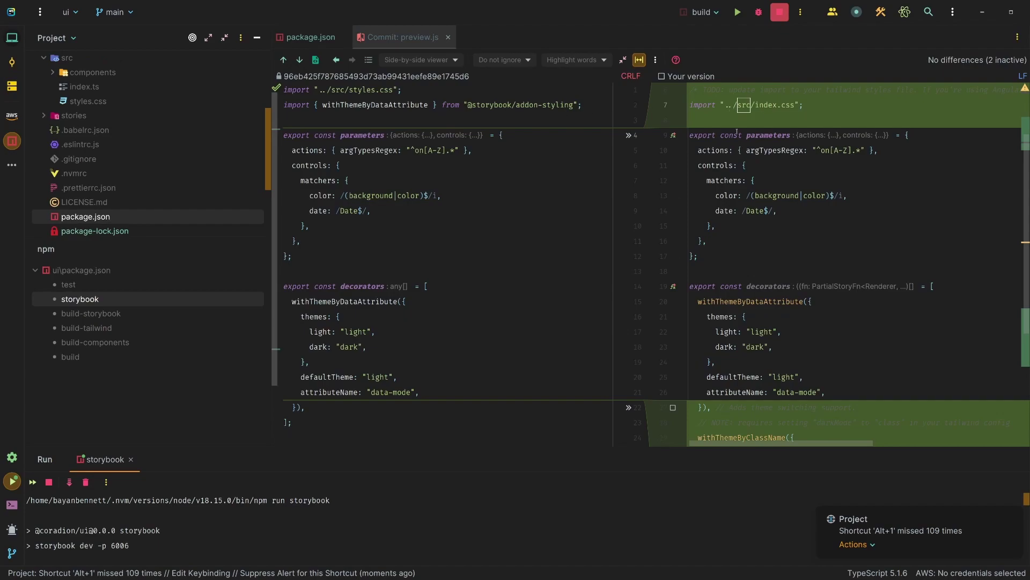
pyautogui.write('styles')
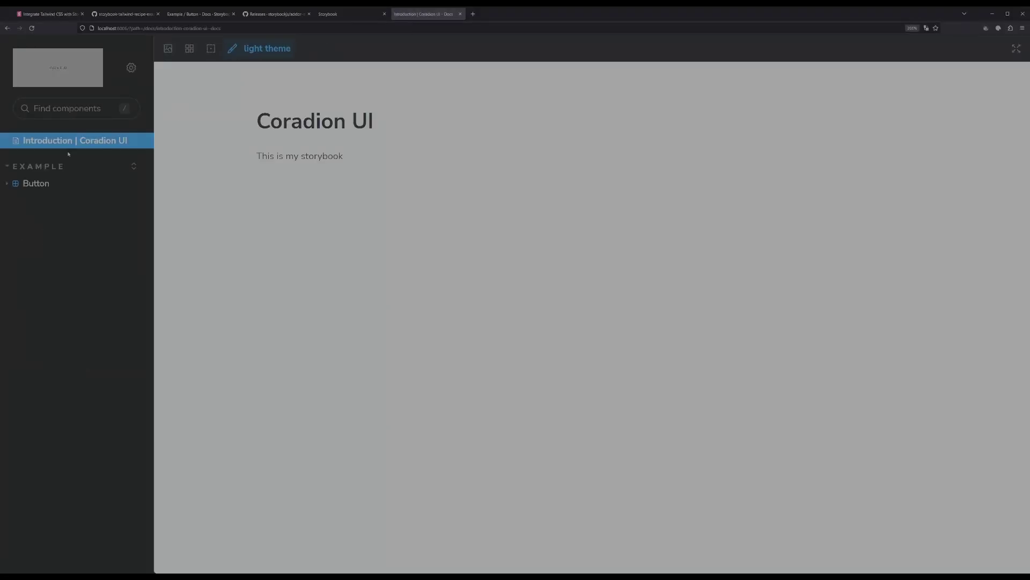
# Switch the Storybook preview to the dark theme and open the Button Primary story's Docs page
pyautogui.click(261, 49)
pyautogui.click(232, 98)
pyautogui.click(36, 183)
pyautogui.click(55, 217)
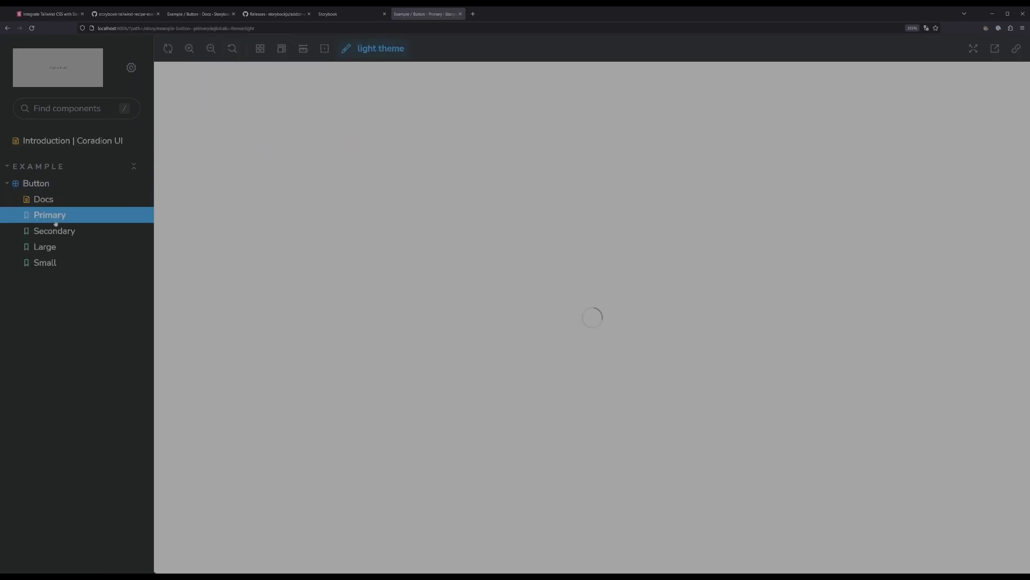
pyautogui.click(48, 199)
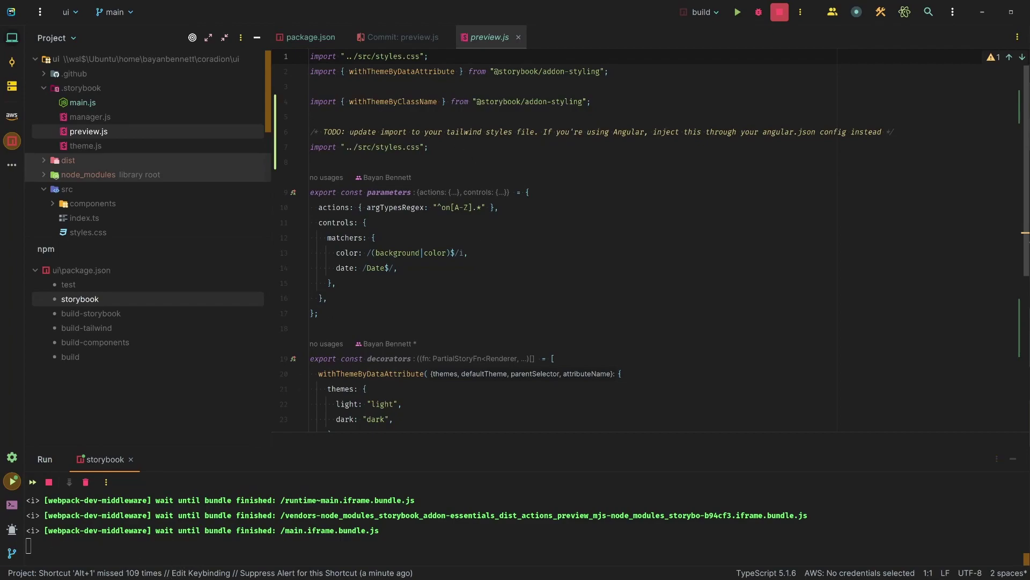
pyautogui.scroll(-10, 381, 303)
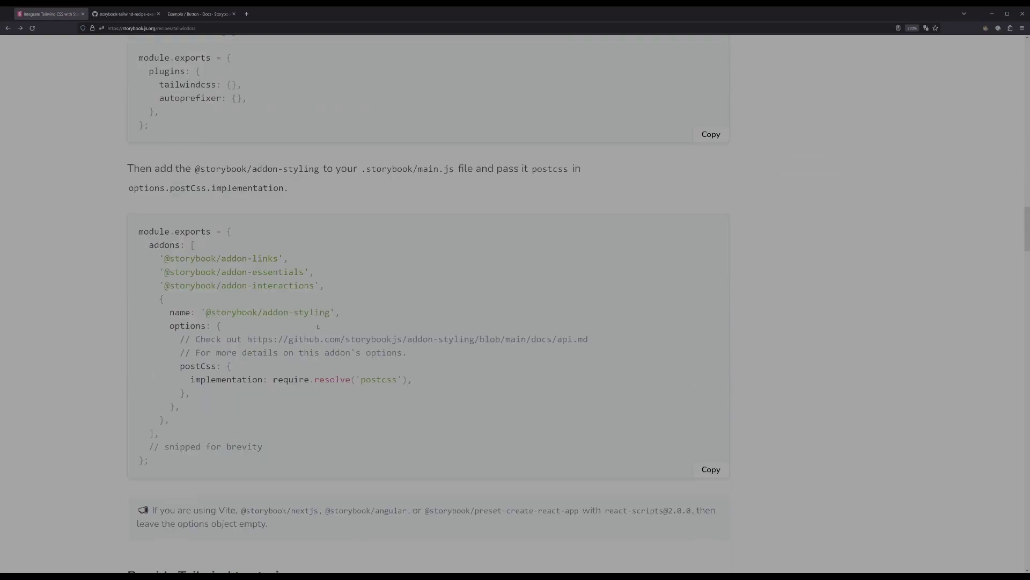
pyautogui.moveTo(164, 113); pyautogui.dragTo(381, 303)
pyautogui.scroll(-5, 381, 303)
pyautogui.scroll(-5, 381, 302)
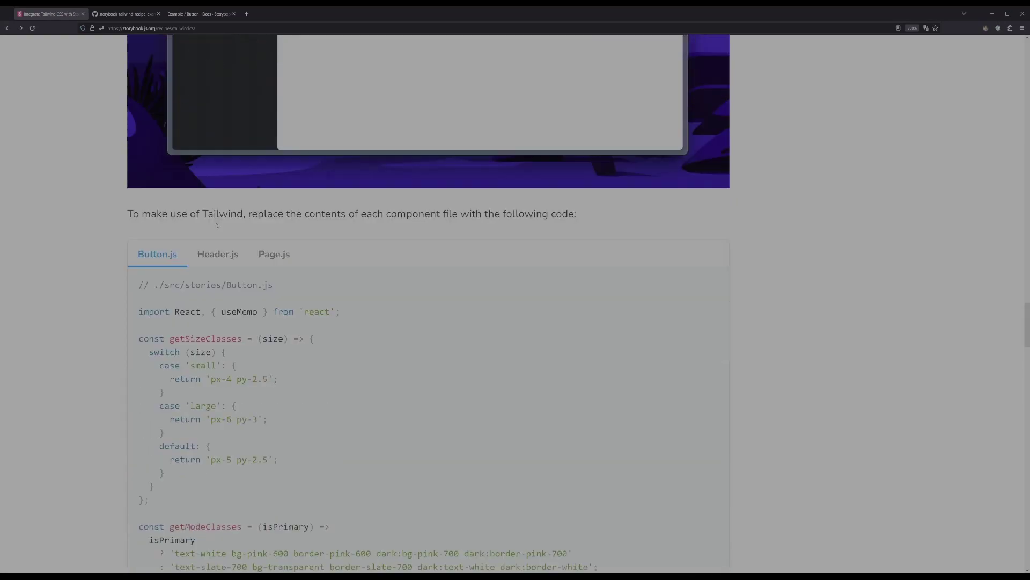
pyautogui.scroll(-5, 322, 338)
pyautogui.scroll(-5, 239, 376)
pyautogui.scroll(-5, 239, 375)
pyautogui.scroll(-1, 268, 258)
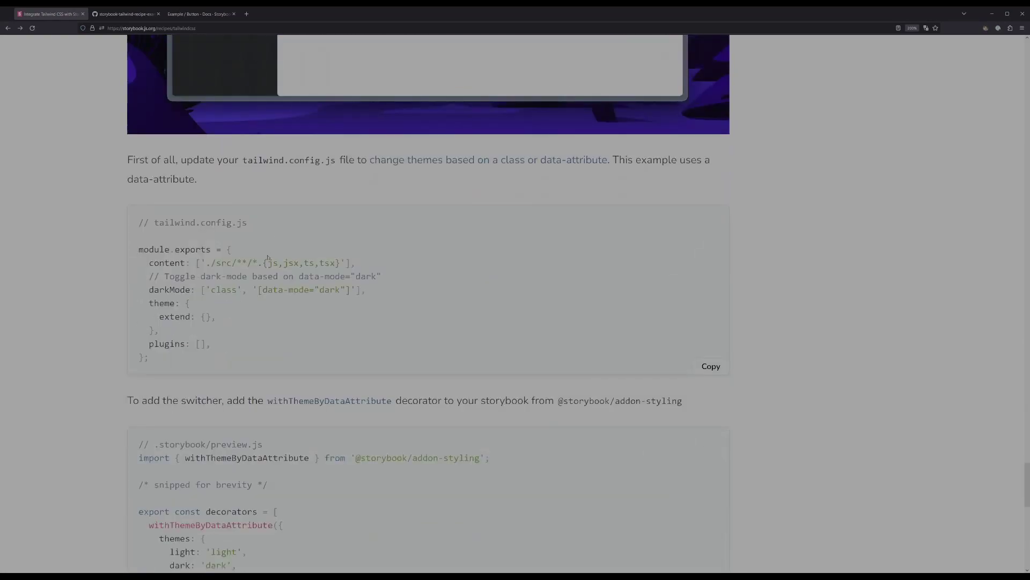
# Highlight and then deselect the darkMode line in the recipe's tailwind.config.js example
pyautogui.moveTo(175, 289); pyautogui.dragTo(377, 292)
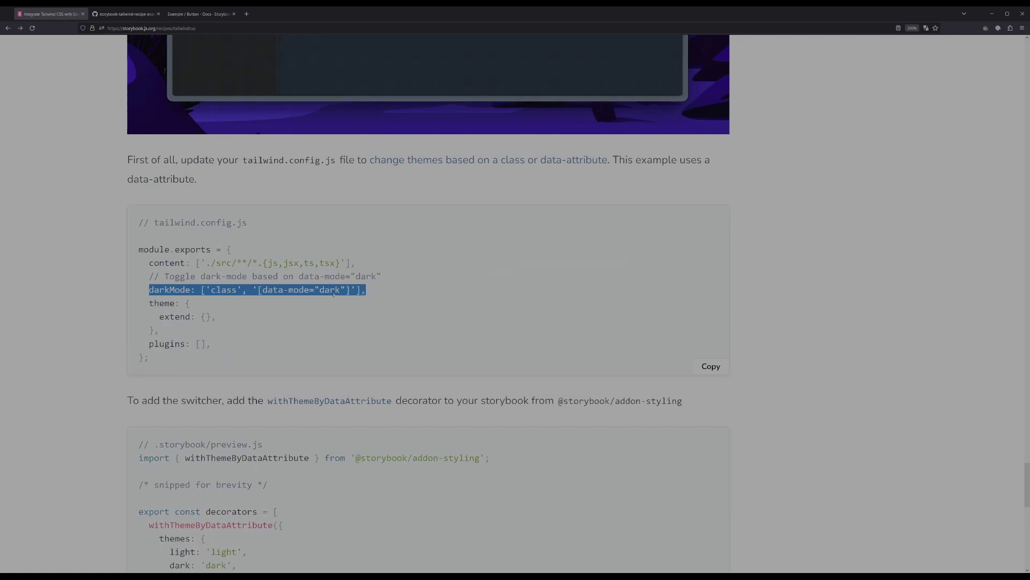
pyautogui.click(371, 292)
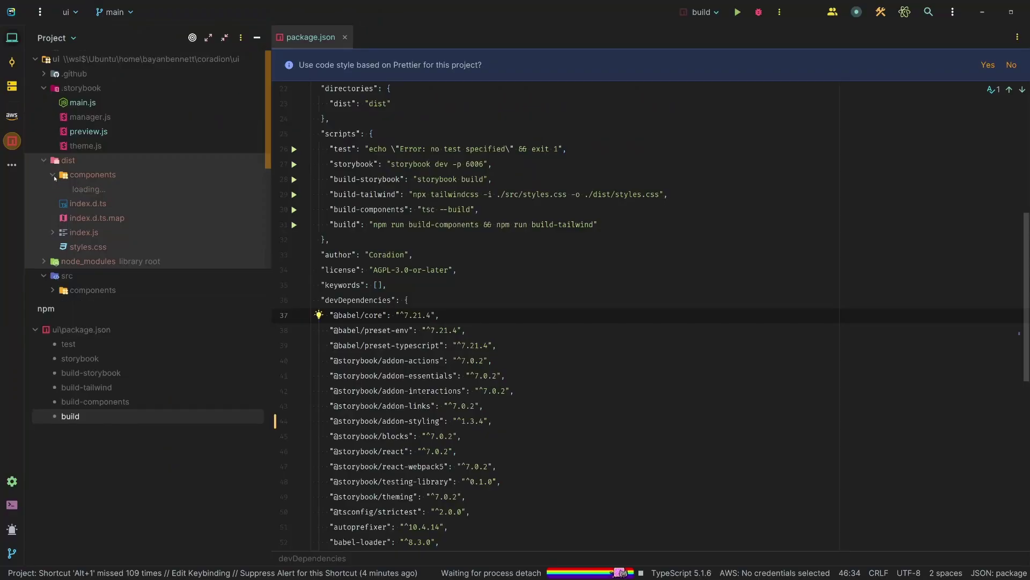
# Inspect Button.d.ts, Button.d.ts.map and the compiled Button.js in dist/components
pyautogui.doubleClick(122, 191)
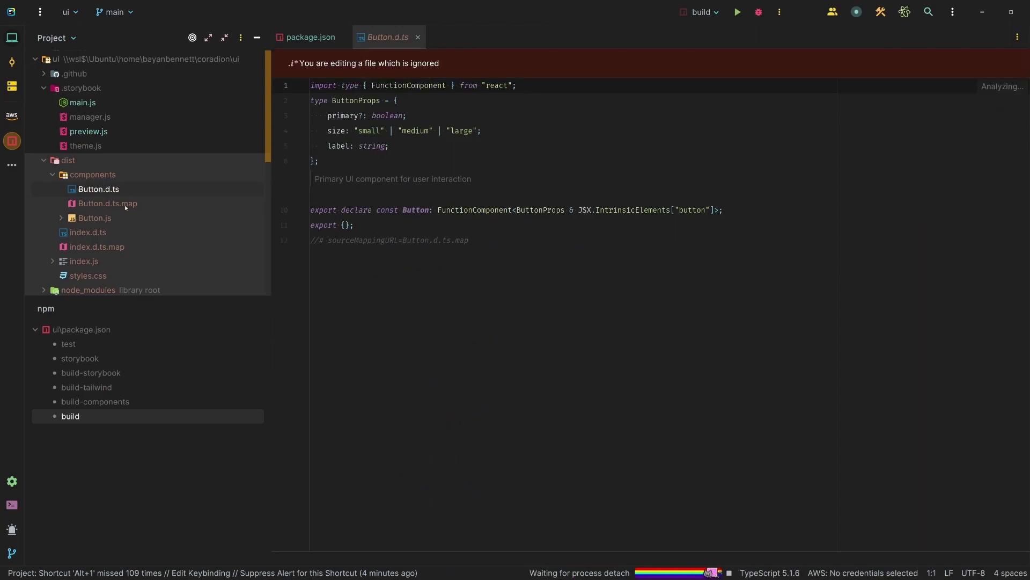
pyautogui.click(123, 204)
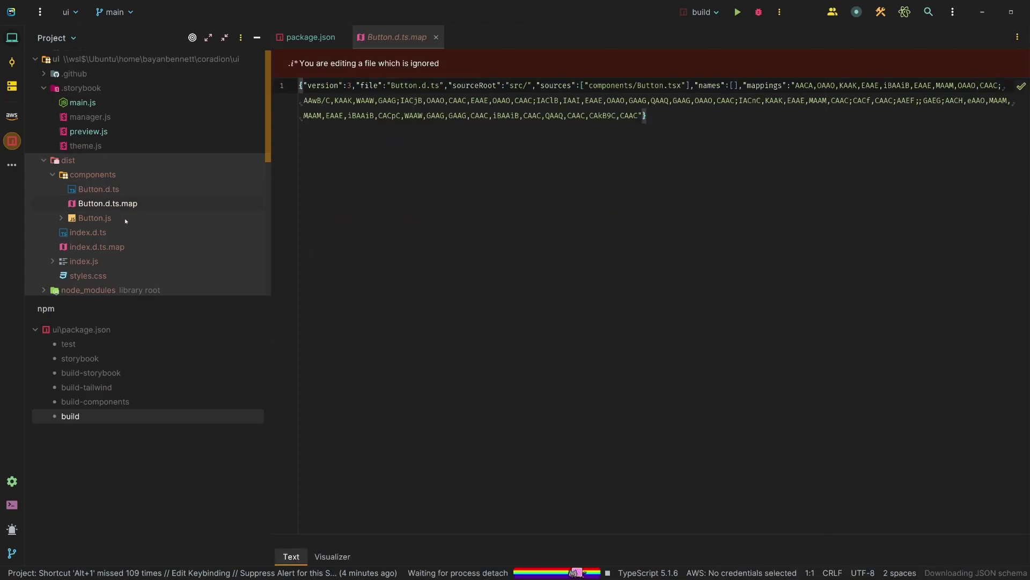
pyautogui.click(125, 215)
pyautogui.click(60, 219)
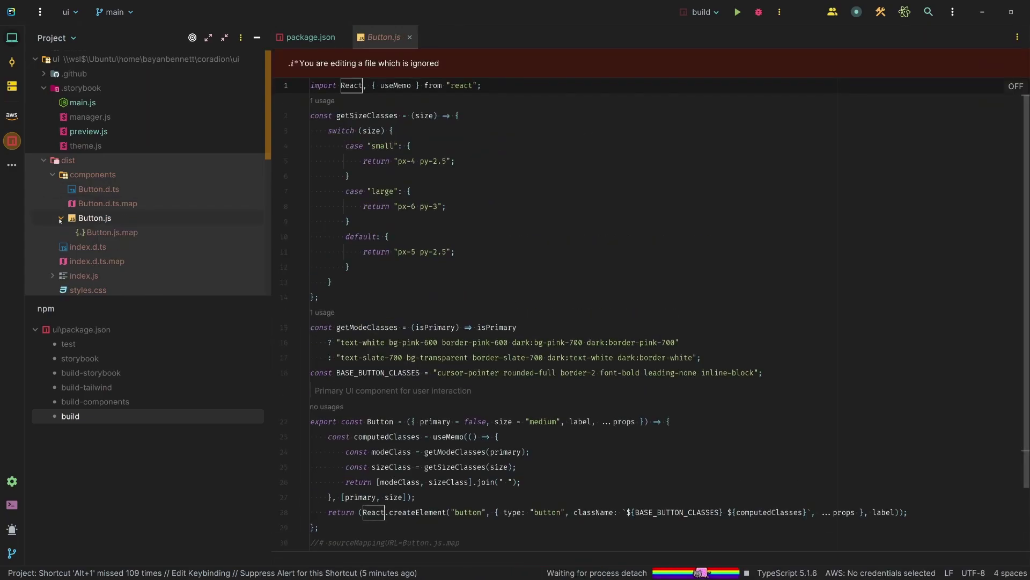
pyautogui.scroll(-3, 413, 318)
pyautogui.scroll(3, 412, 319)
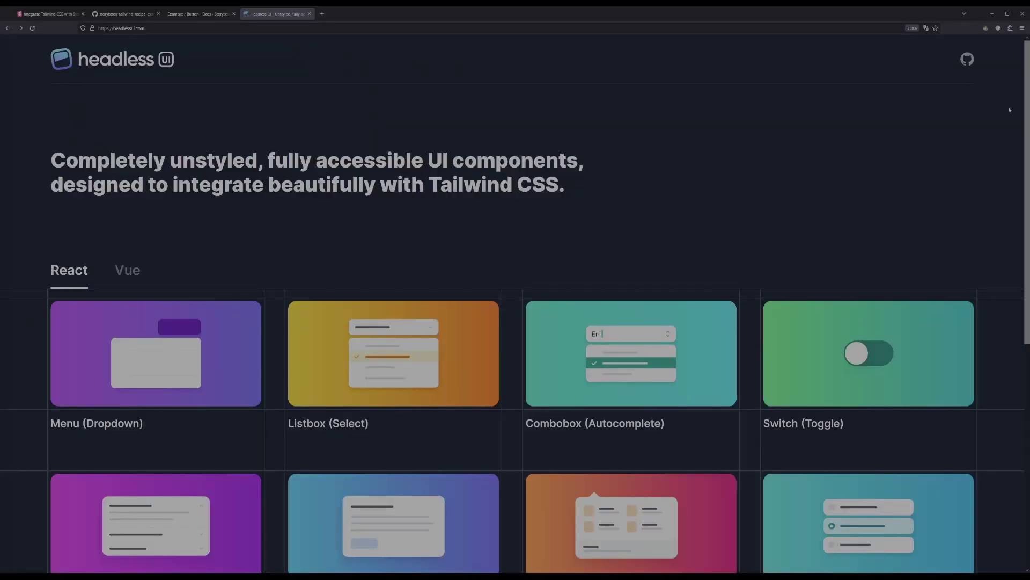
pyautogui.scroll(-1, 1008, 109)
pyautogui.scroll(-1, 1008, 111)
pyautogui.scroll(-1, 1008, 114)
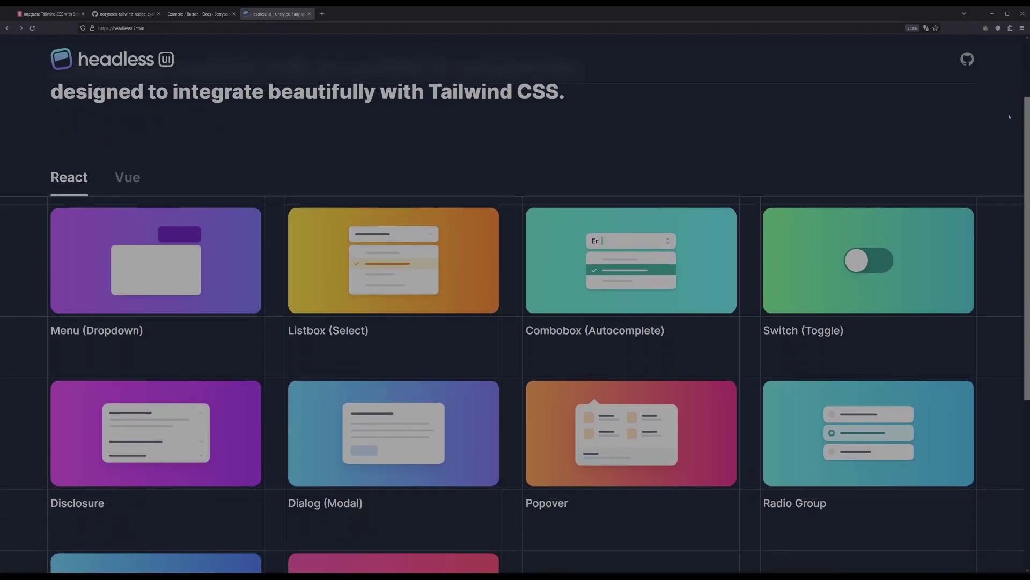
pyautogui.scroll(-1, 1009, 116)
pyautogui.scroll(-1, 1009, 117)
pyautogui.scroll(-1, 1009, 117)
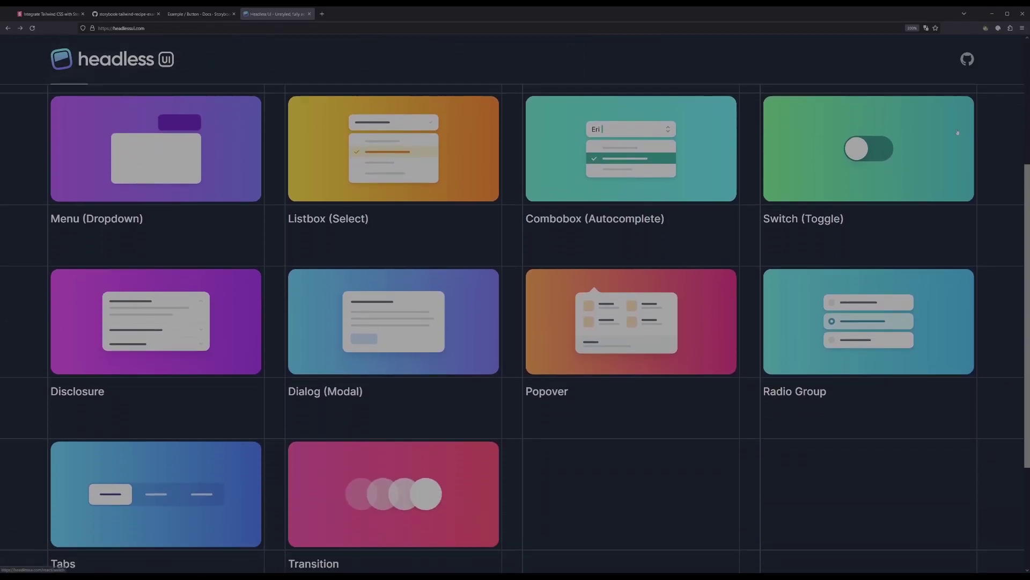
# Try the Headless UI Switch (Toggle) demo toggle and dismiss its payment dialog
pyautogui.click(890, 147)
pyautogui.click(504, 274)
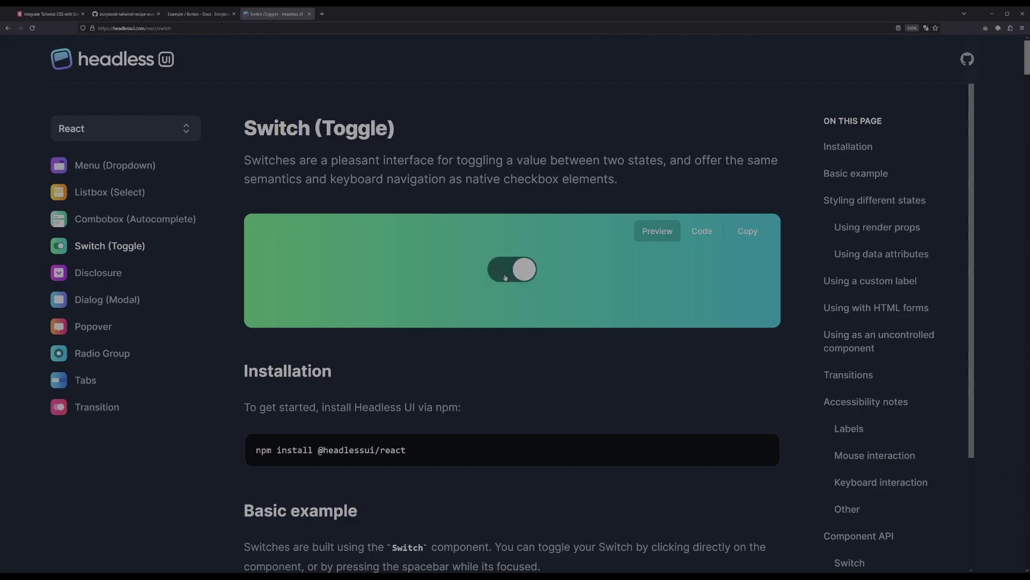
pyautogui.click(504, 344)
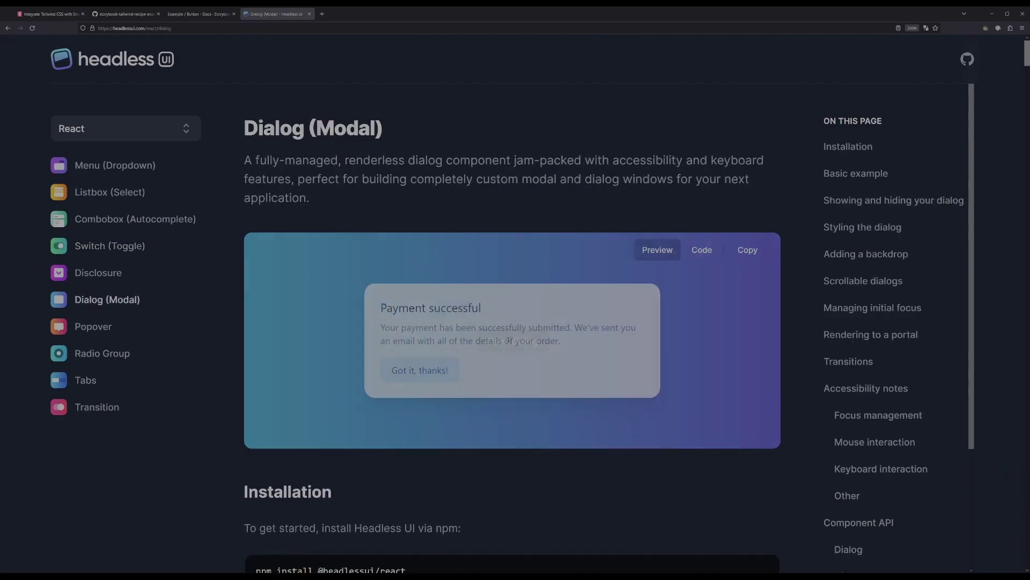
# Return to the Headless UI home page, then close and reopen the Menu (Dropdown) demo's options menu
pyautogui.click(421, 370)
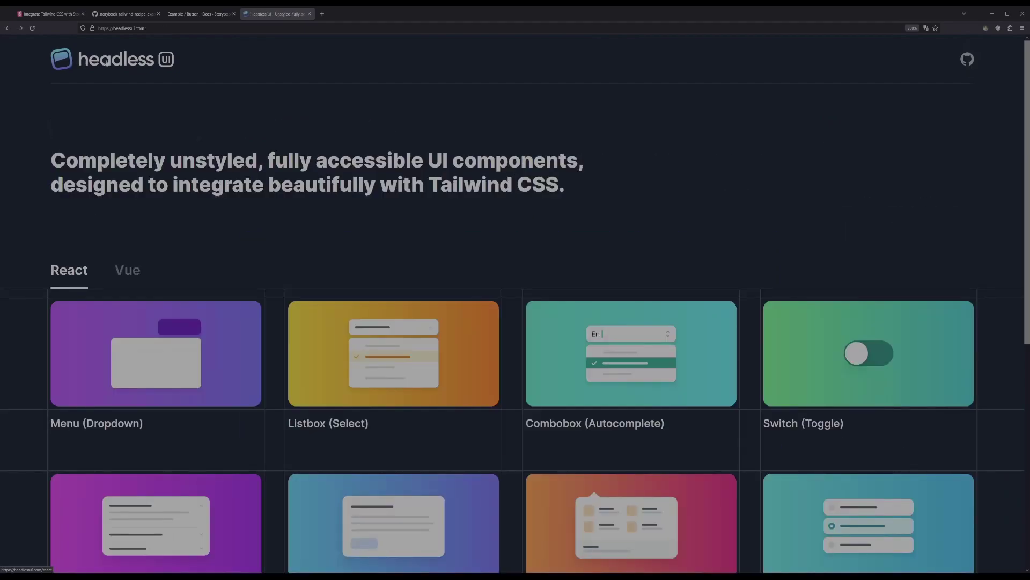
pyautogui.scroll(-5, 177, 178)
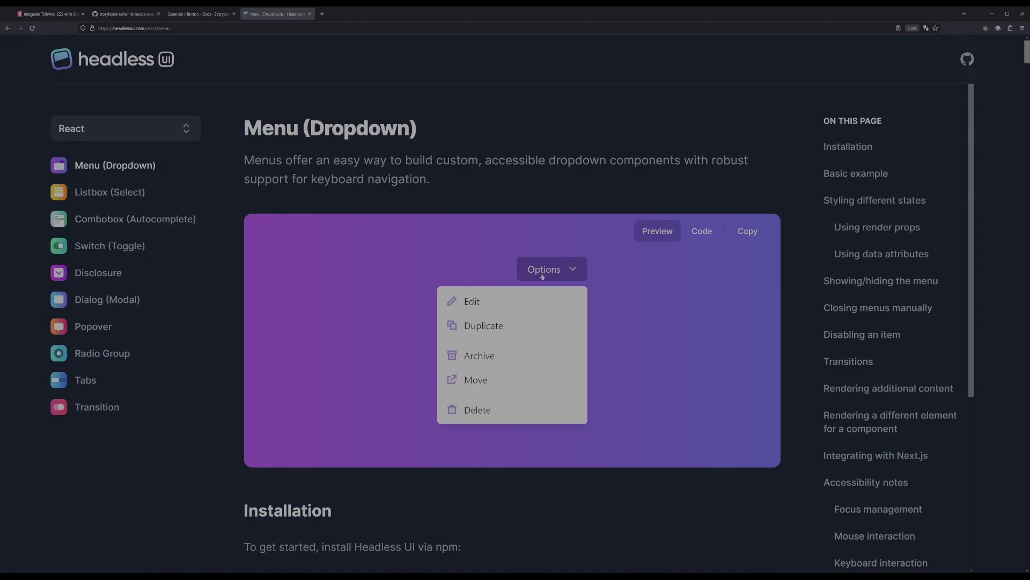
pyautogui.click(538, 269)
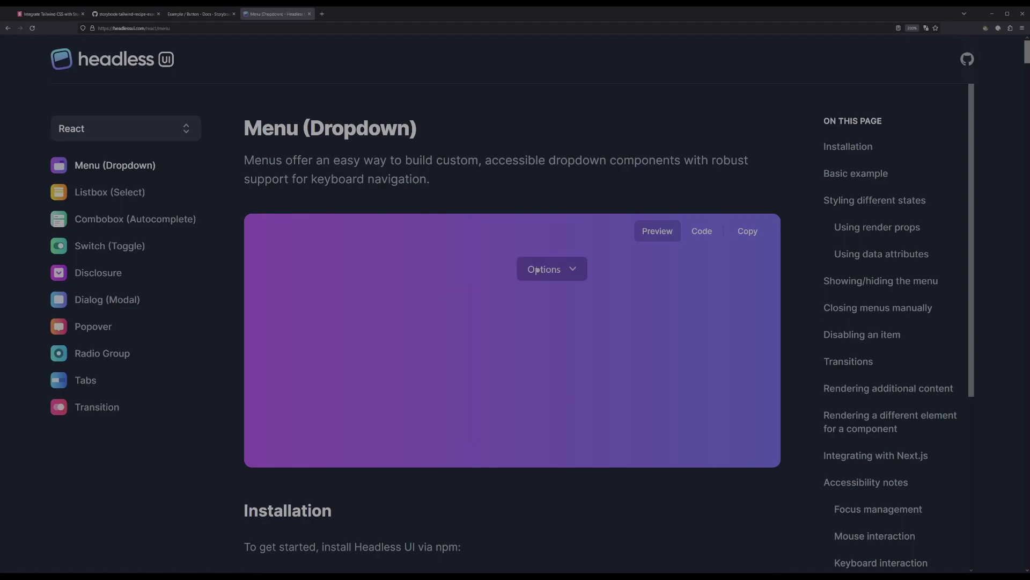
pyautogui.click(538, 270)
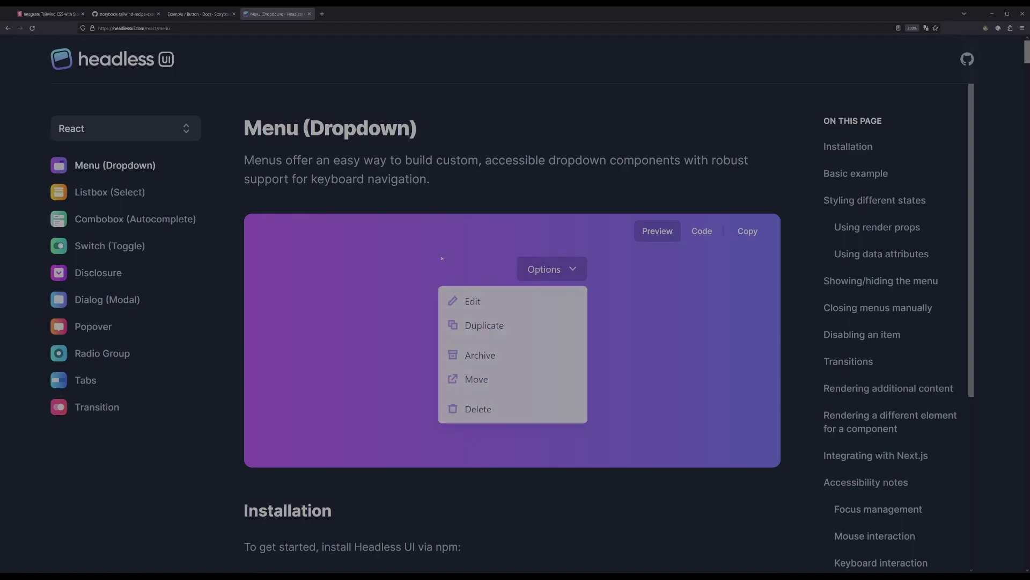
pyautogui.scroll(-3, 598, 288)
pyautogui.scroll(-5, 598, 289)
pyautogui.scroll(-3, 598, 289)
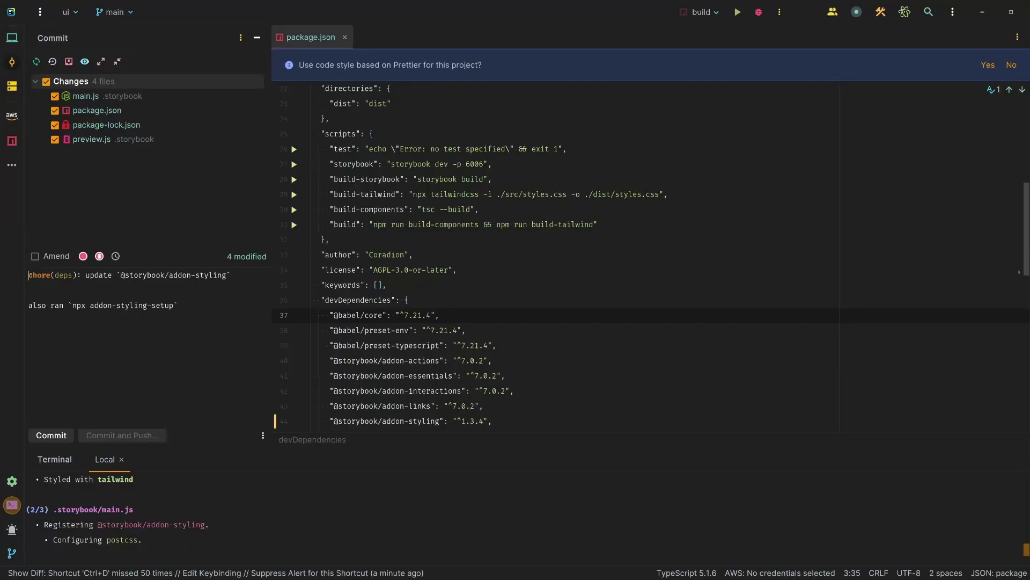
pyautogui.moveTo(35, 277)
pyautogui.mouseDown()
pyautogui.moveTo(242, 278)
pyautogui.moveTo(120, 275)
pyautogui.mouseUp()
pyautogui.click(254, 275)
pyautogui.click(163, 287)
pyautogui.moveTo(28, 306); pyautogui.dragTo(205, 305)
pyautogui.click(205, 306)
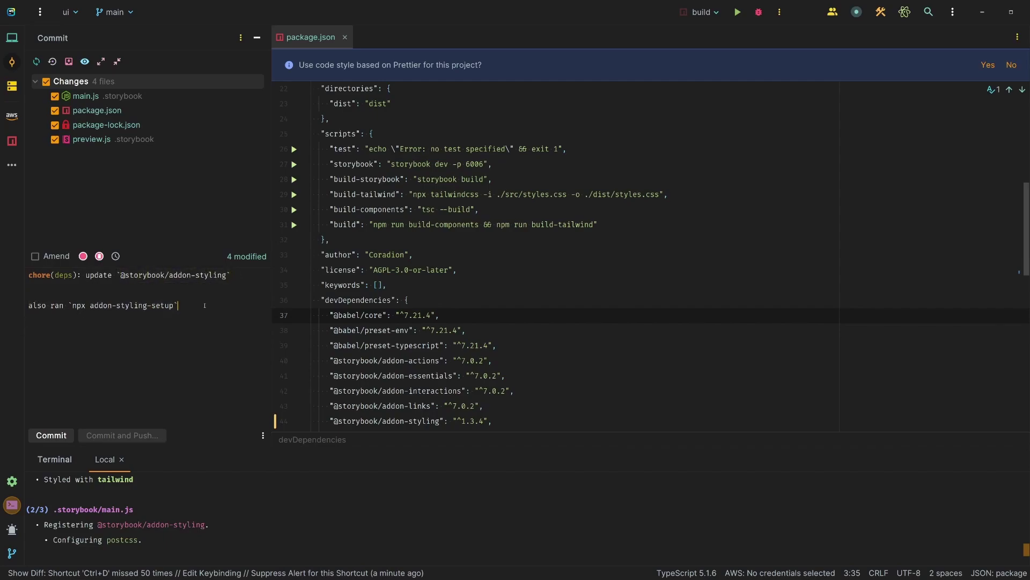